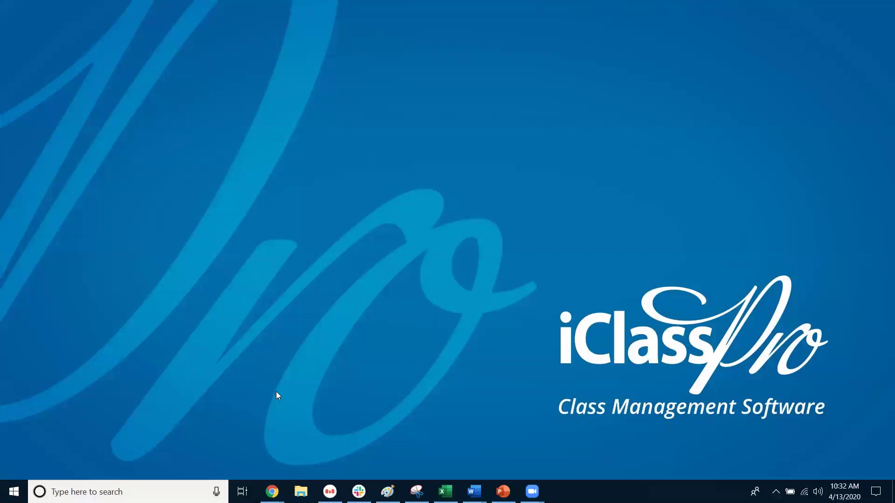
Switch to the iClassPro sunshinekidz page in Chrome and open the account's Settings
{"action": "mouse_move", "coordinate": [271, 492]}
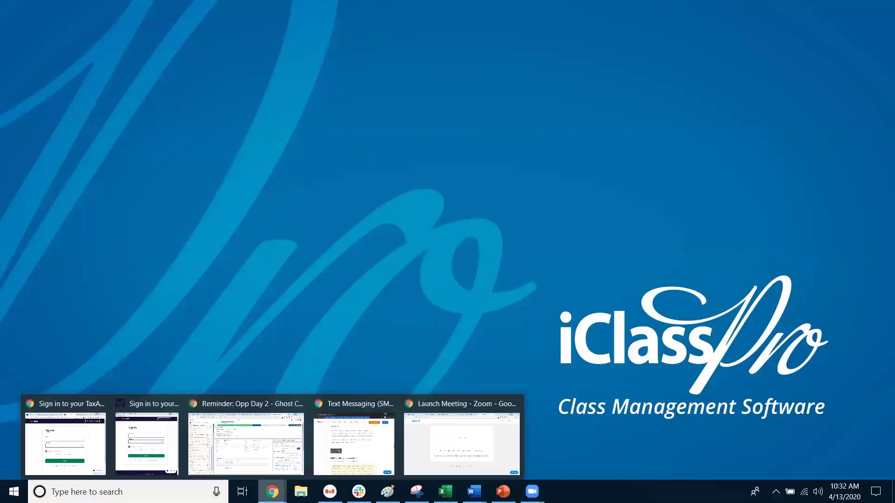
{"action": "left_click", "coordinate": [485, 444]}
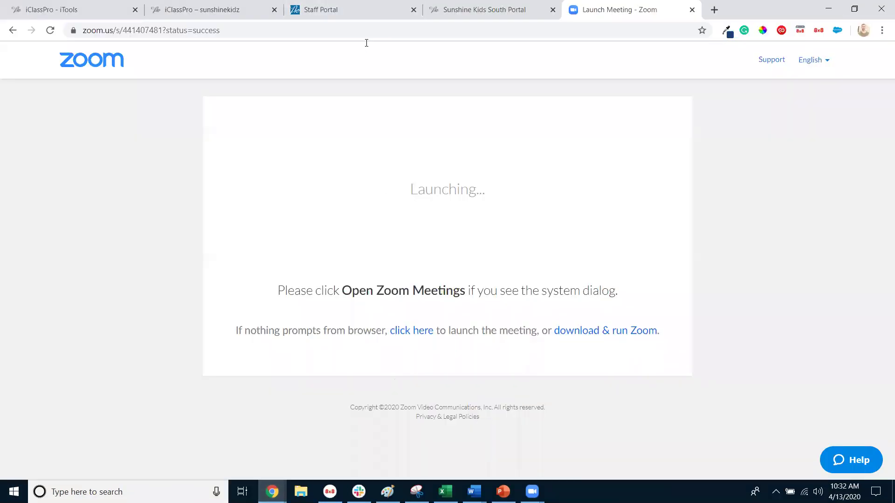
{"action": "key", "text": "ctrl+2"}
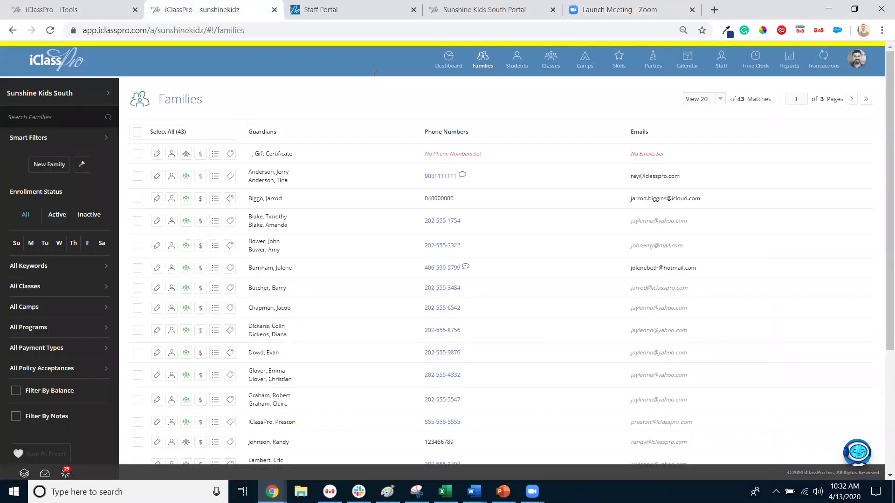
{"action": "left_click", "coordinate": [859, 66]}
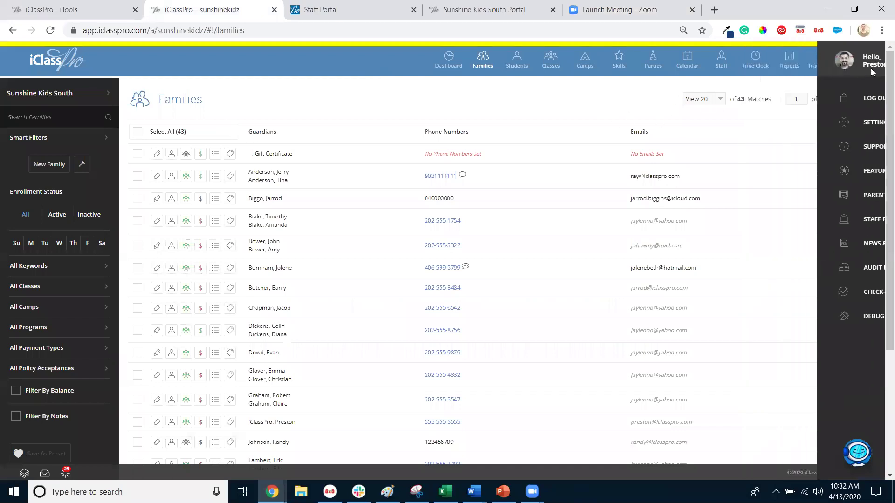
{"action": "left_click", "coordinate": [860, 60]}
{"action": "left_click", "coordinate": [860, 60]}
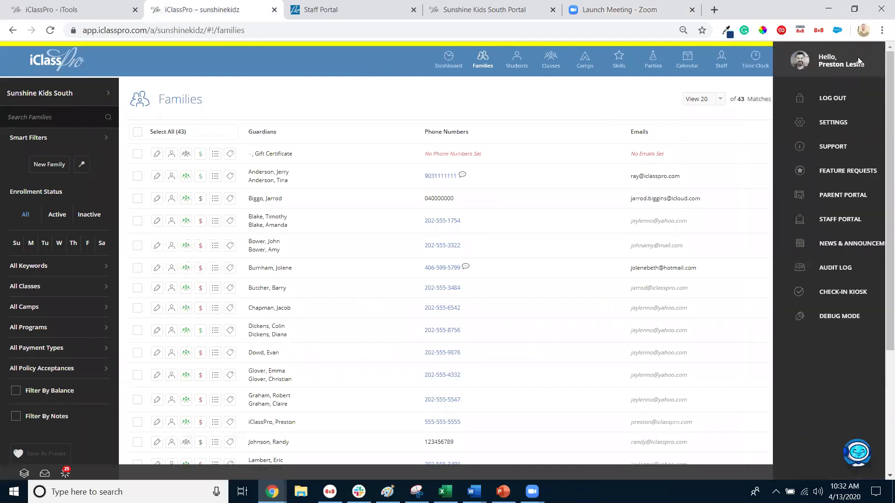
{"action": "left_click", "coordinate": [813, 125]}
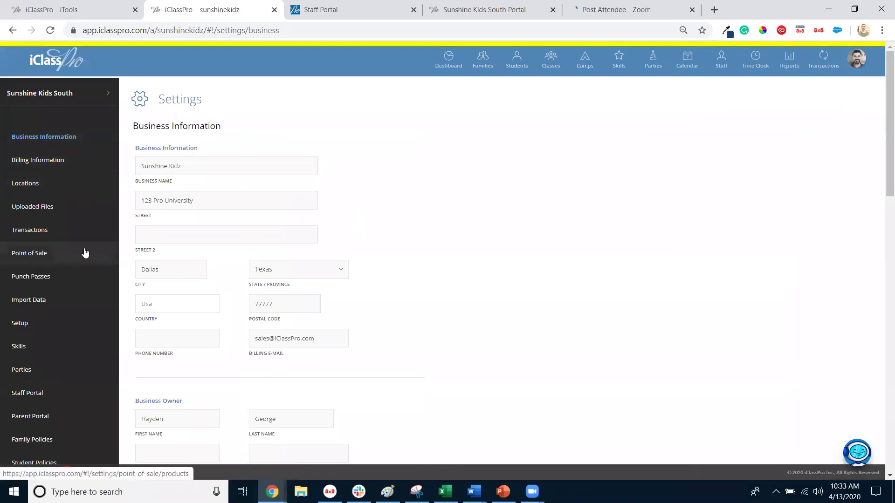
Open the Setup settings and expand General Settings to find the Skill Tracking entry
{"action": "left_click", "coordinate": [30, 328]}
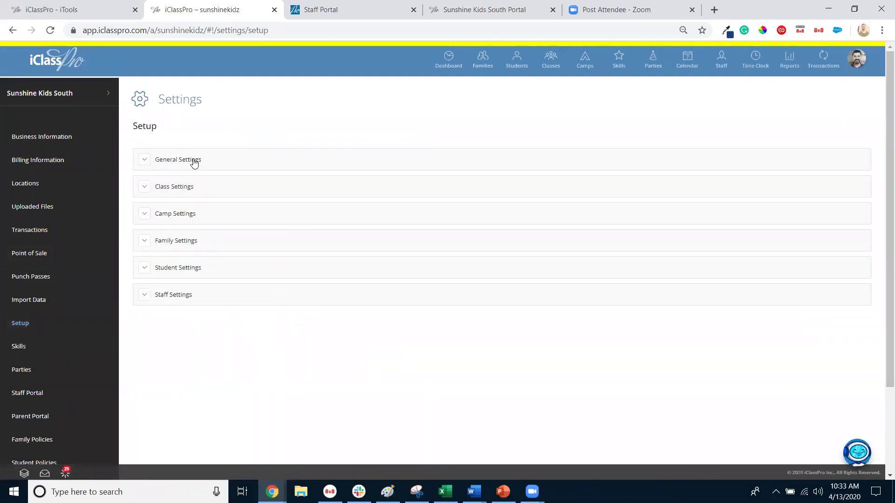
{"action": "left_click", "coordinate": [194, 161]}
{"action": "scroll", "coordinate": [229, 172], "scroll_direction": "down", "scroll_amount": 3}
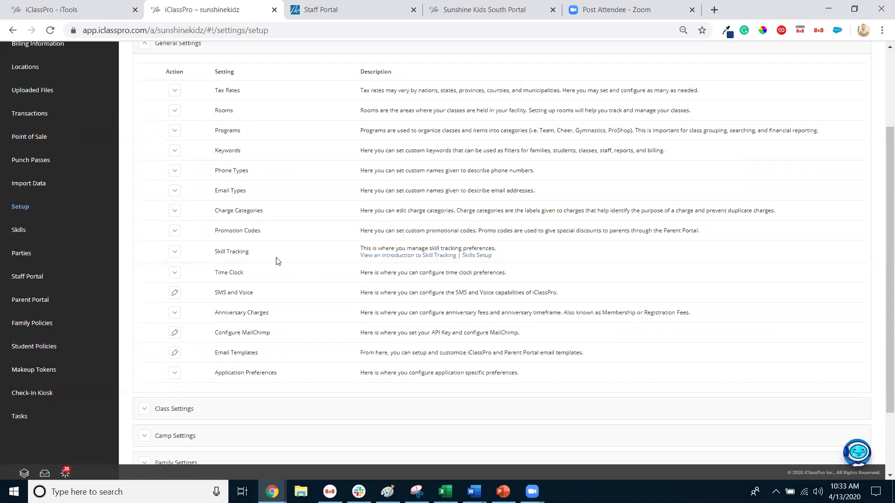
{"action": "left_click_drag", "start_coordinate": [214, 255], "coordinate": [256, 259]}
{"action": "left_click", "coordinate": [349, 255]}
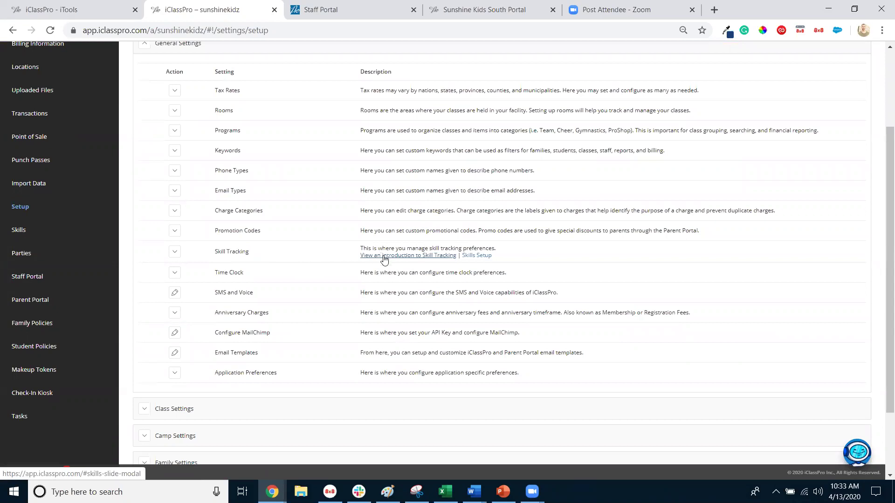
Go through the Skill Tracking introduction tour up to its video tutorial and finish the tour
{"action": "left_click", "coordinate": [385, 260]}
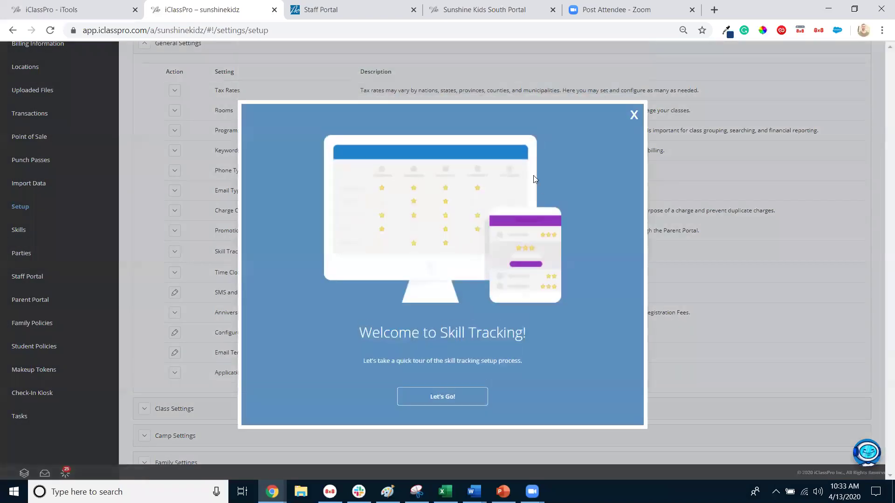
{"action": "left_click", "coordinate": [459, 399]}
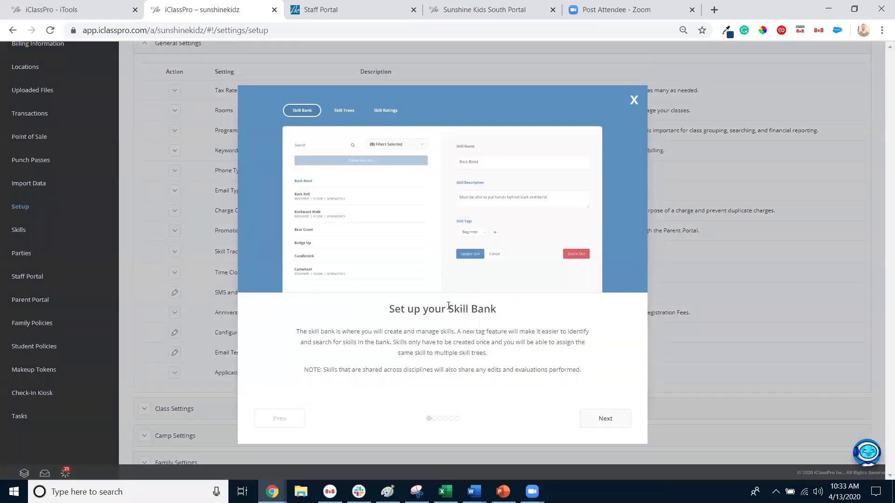
{"action": "left_click", "coordinate": [602, 420]}
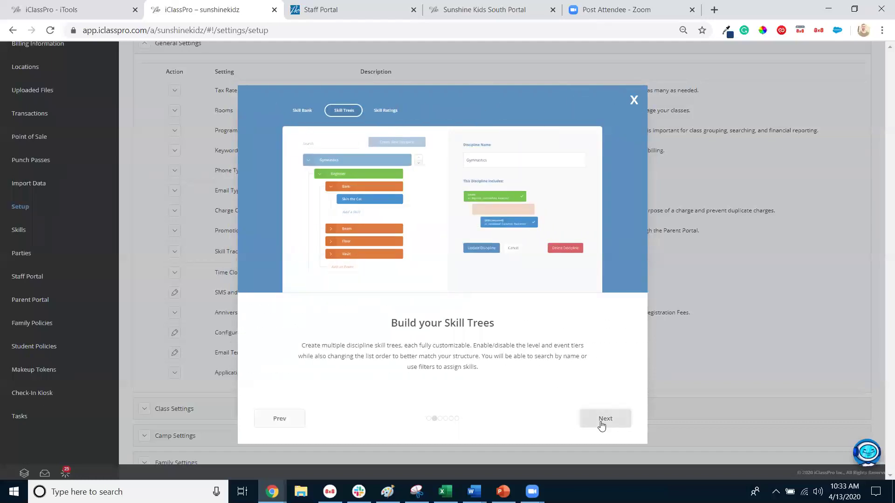
{"action": "left_click", "coordinate": [602, 421]}
{"action": "left_click", "coordinate": [602, 421]}
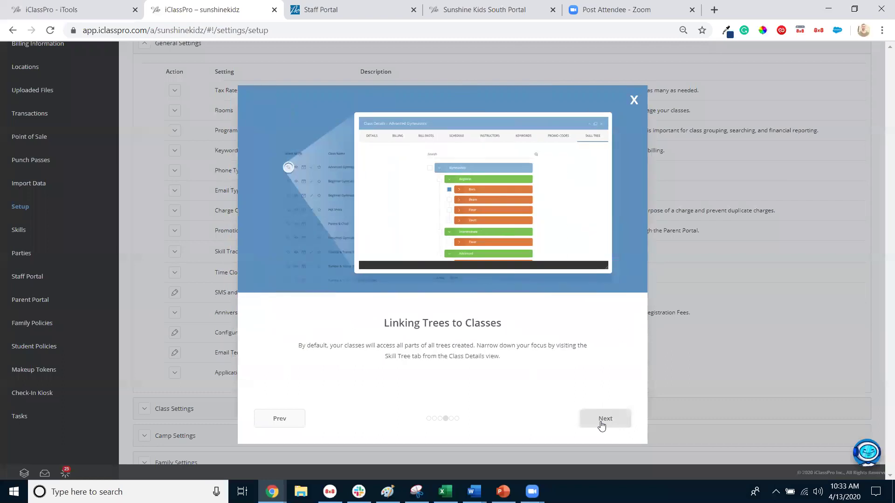
{"action": "left_click", "coordinate": [602, 422]}
{"action": "left_click", "coordinate": [602, 422]}
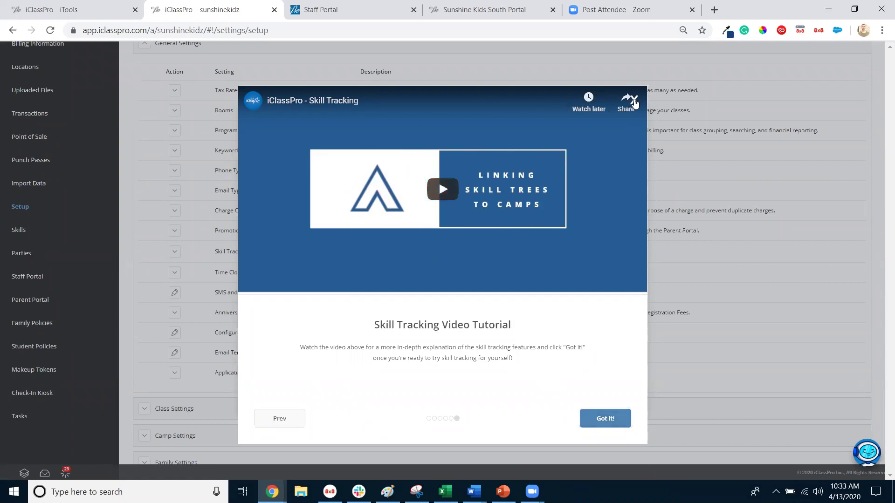
{"action": "left_click", "coordinate": [623, 419]}
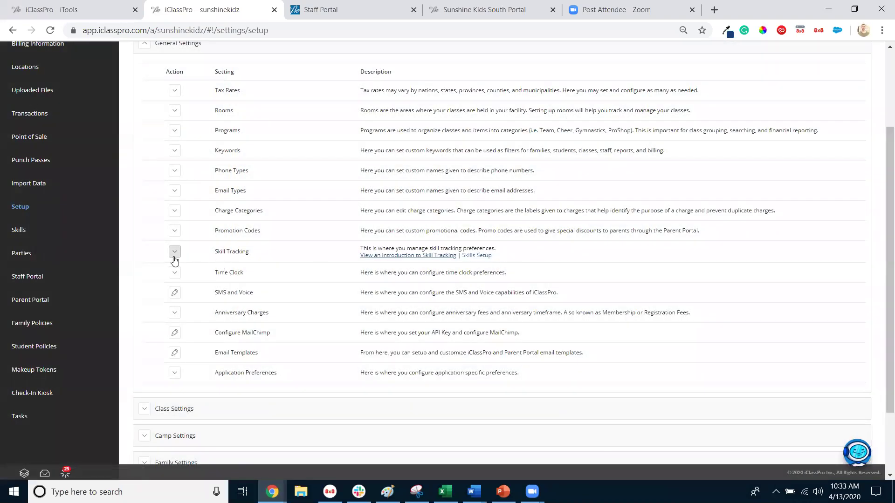
Review the Skill Tracking preferences for evaluation comments and certificates, and collapse the General Settings
{"action": "left_click", "coordinate": [175, 252]}
{"action": "left_click_drag", "start_coordinate": [212, 252], "coordinate": [261, 254]}
{"action": "left_click", "coordinate": [192, 277]}
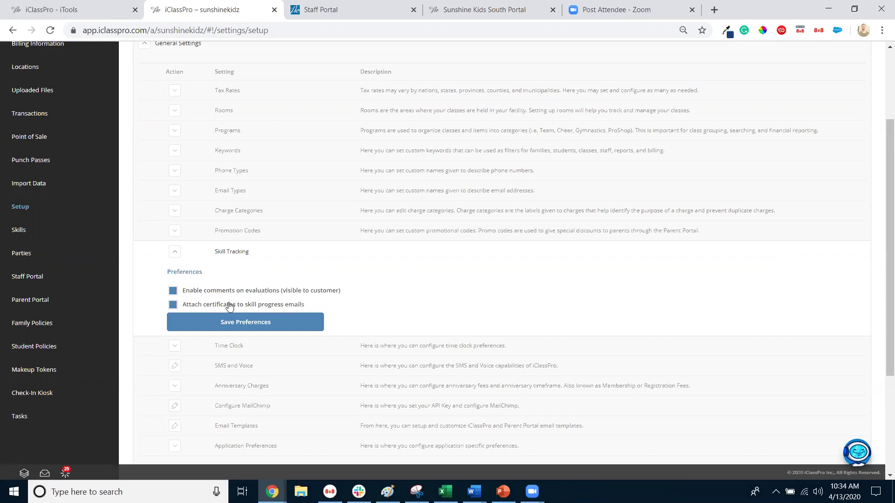
{"action": "left_click", "coordinate": [174, 252]}
{"action": "scroll", "coordinate": [216, 240], "scroll_direction": "up", "scroll_amount": 3}
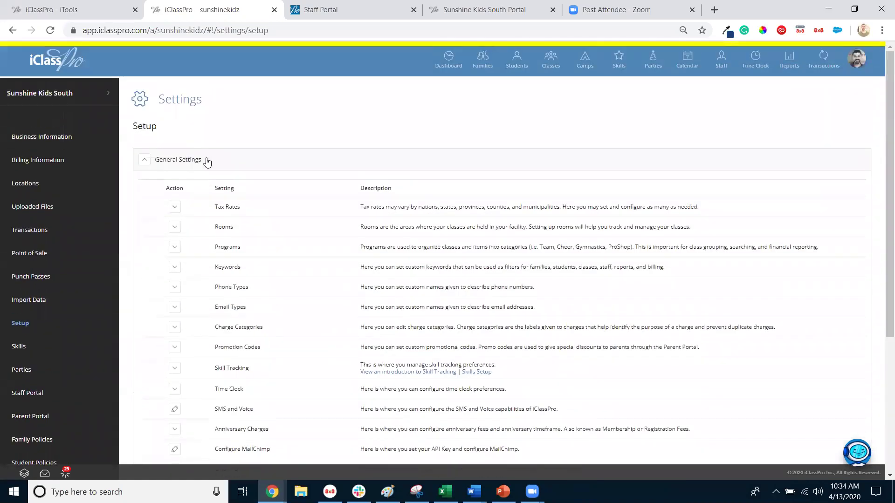
{"action": "left_click", "coordinate": [206, 161]}
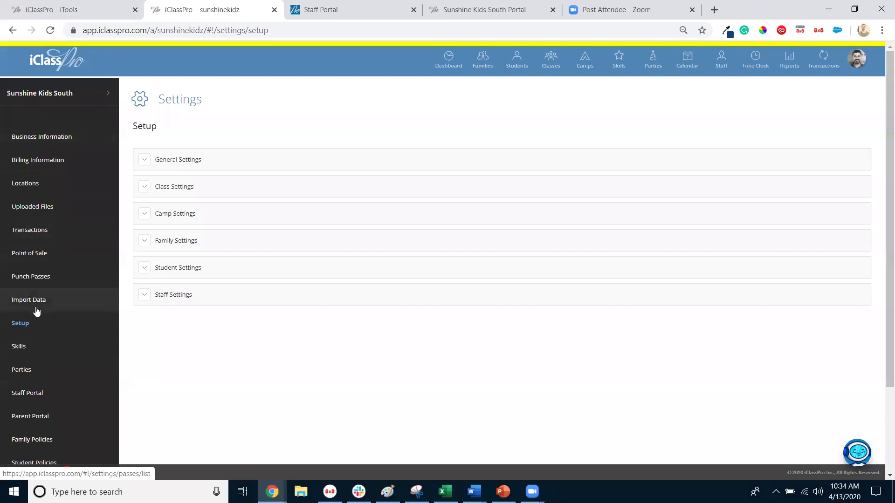
Open the Skills settings and look through the Skill Trees, Skill Bank and Skill Ratings sections
{"action": "left_click", "coordinate": [25, 353]}
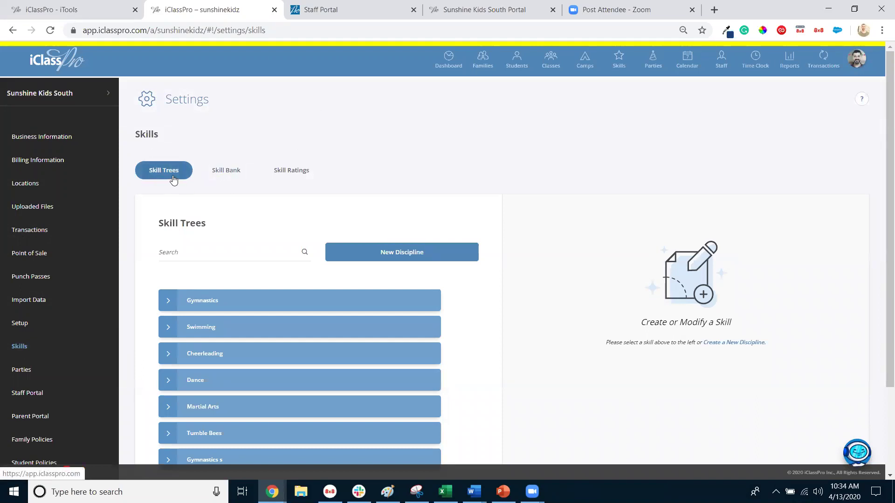
{"action": "left_click", "coordinate": [228, 176]}
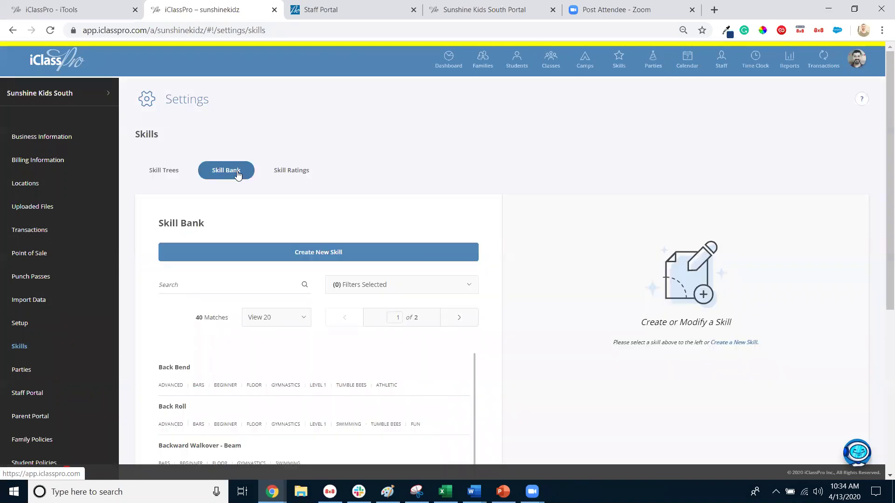
{"action": "left_click", "coordinate": [292, 175]}
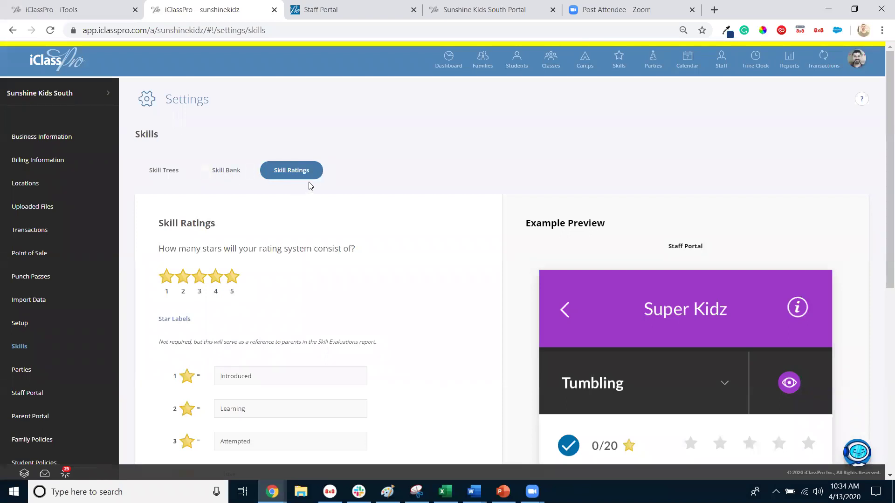
Examine the star rating scale and each star's label in the Skill Ratings
{"action": "scroll", "coordinate": [310, 184], "scroll_direction": "down", "scroll_amount": 1}
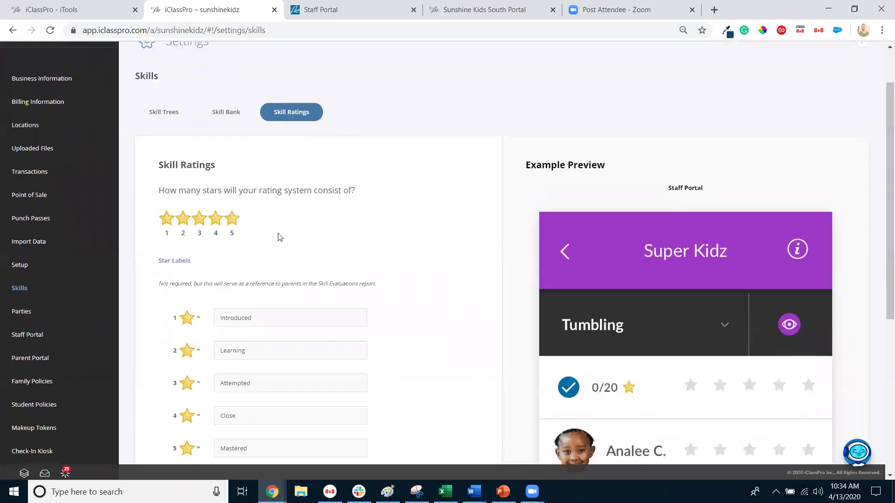
{"action": "scroll", "coordinate": [278, 236], "scroll_direction": "down", "scroll_amount": 2}
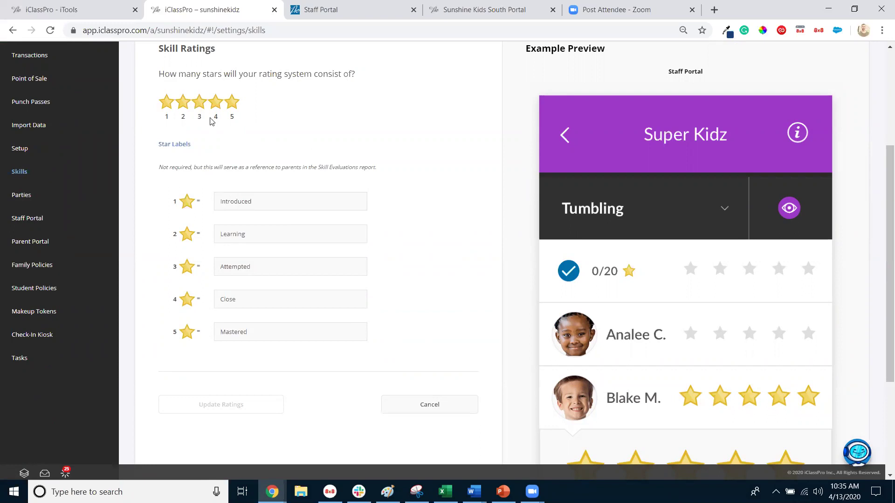
{"action": "left_click", "coordinate": [244, 203]}
{"action": "double_click", "coordinate": [244, 203]}
{"action": "left_click", "coordinate": [308, 124]}
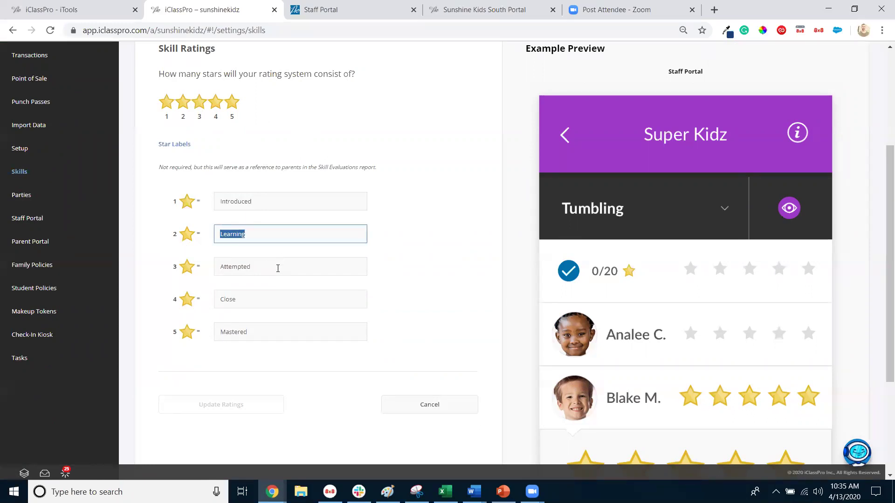
{"action": "key", "text": "Tab"}
{"action": "key", "text": "Tab"}
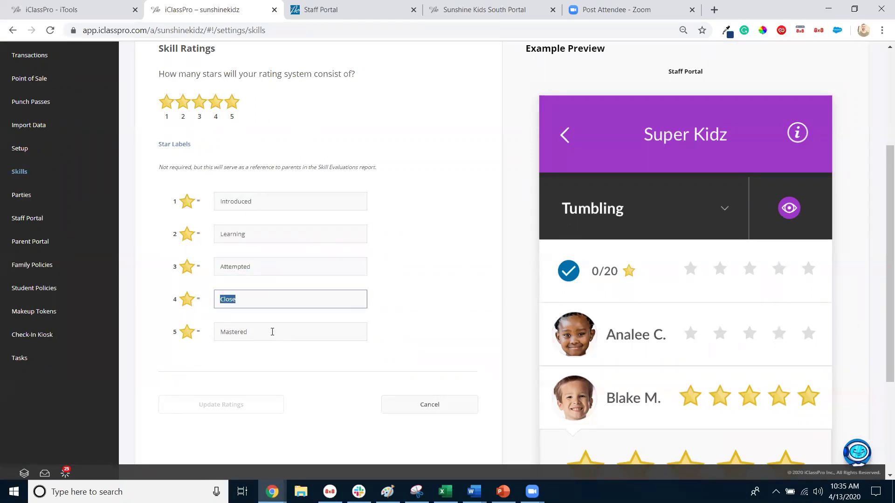
{"action": "key", "text": "Tab"}
{"action": "left_click", "coordinate": [232, 115]}
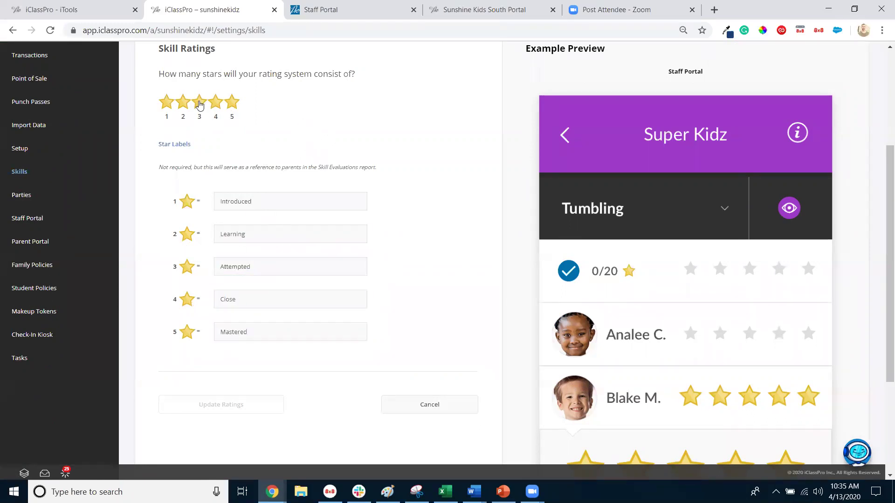
Try changing the skill rating scale to three, two, four and five stars, and discard the changes
{"action": "left_click", "coordinate": [199, 102]}
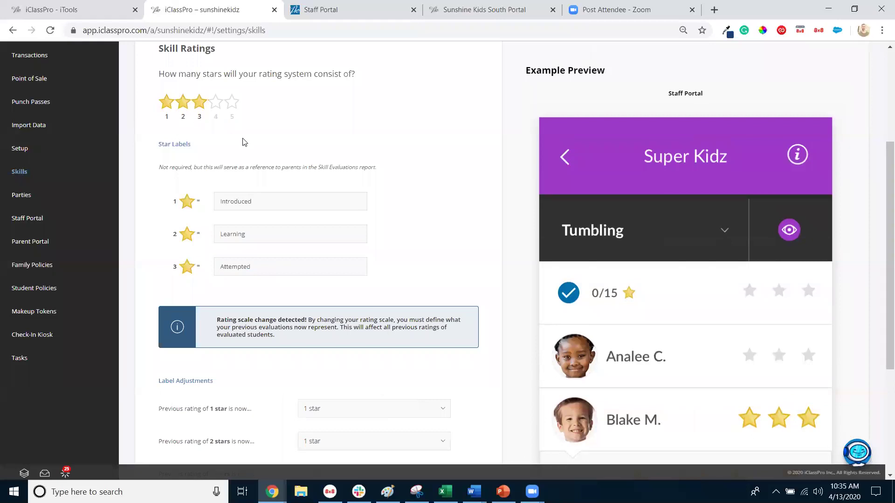
{"action": "scroll", "coordinate": [206, 90], "scroll_direction": "down", "scroll_amount": 1}
{"action": "scroll", "coordinate": [181, 106], "scroll_direction": "up", "scroll_amount": 1}
{"action": "left_click", "coordinate": [183, 103]}
{"action": "left_click", "coordinate": [215, 103]}
{"action": "left_click", "coordinate": [232, 103]}
{"action": "scroll", "coordinate": [286, 272], "scroll_direction": "down", "scroll_amount": 1}
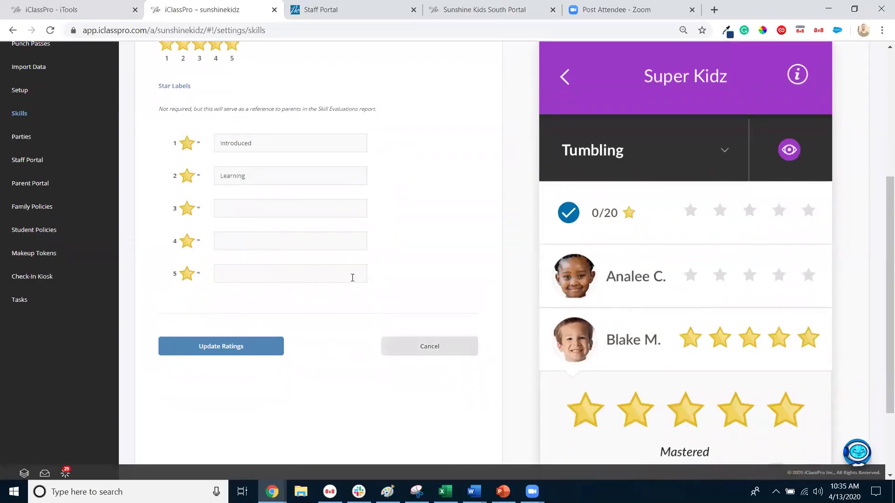
{"action": "scroll", "coordinate": [151, 202], "scroll_direction": "up", "scroll_amount": 3}
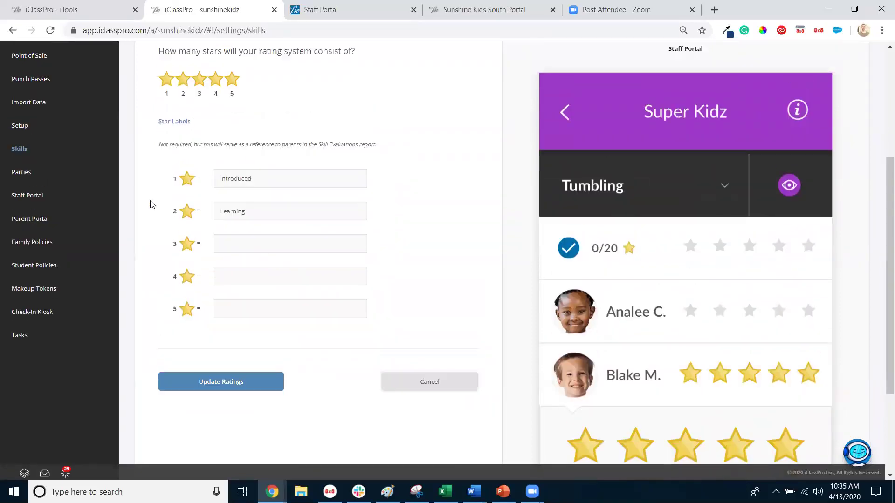
{"action": "left_click", "coordinate": [235, 115]}
{"action": "left_click", "coordinate": [278, 120]}
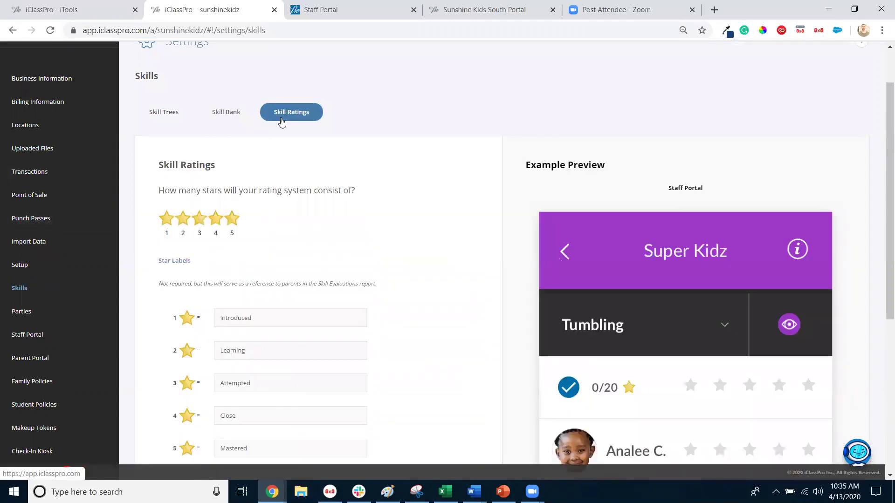
Open the Skill Bank, view the fields for creating a new skill, and cancel the blank form
{"action": "left_click", "coordinate": [227, 119]}
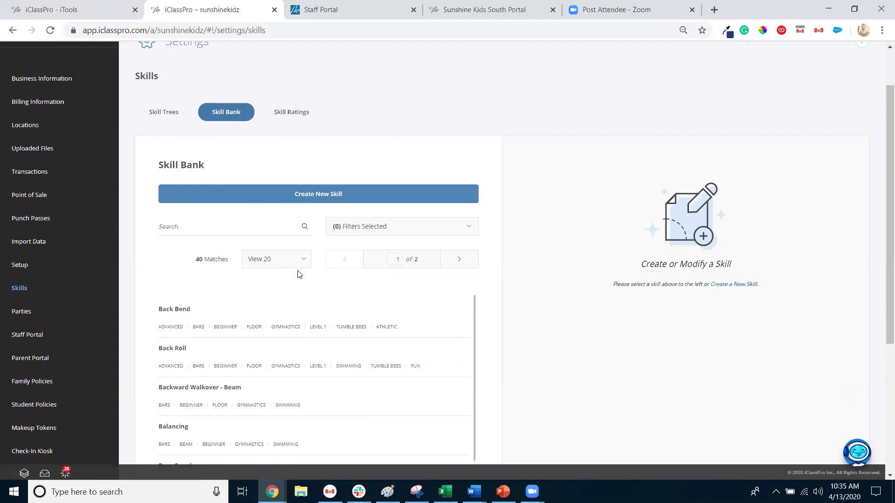
{"action": "left_click", "coordinate": [323, 196]}
{"action": "left_click", "coordinate": [559, 237]}
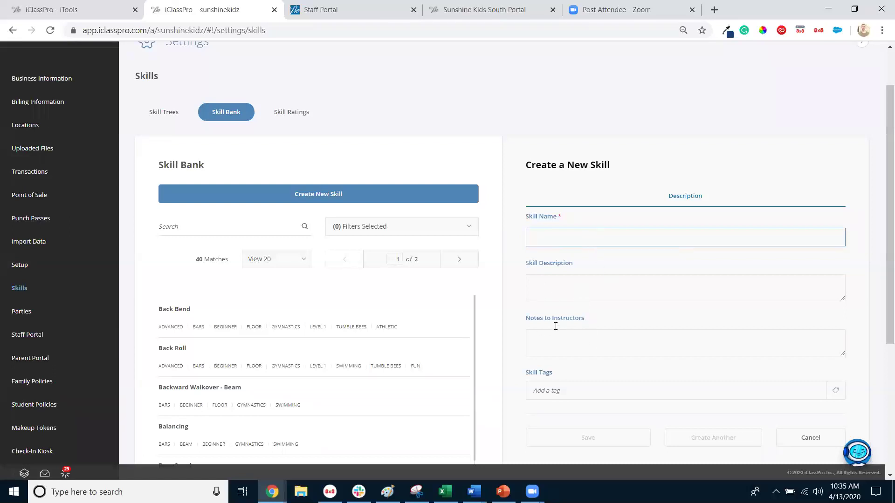
{"action": "scroll", "coordinate": [609, 332], "scroll_direction": "down", "scroll_amount": 1}
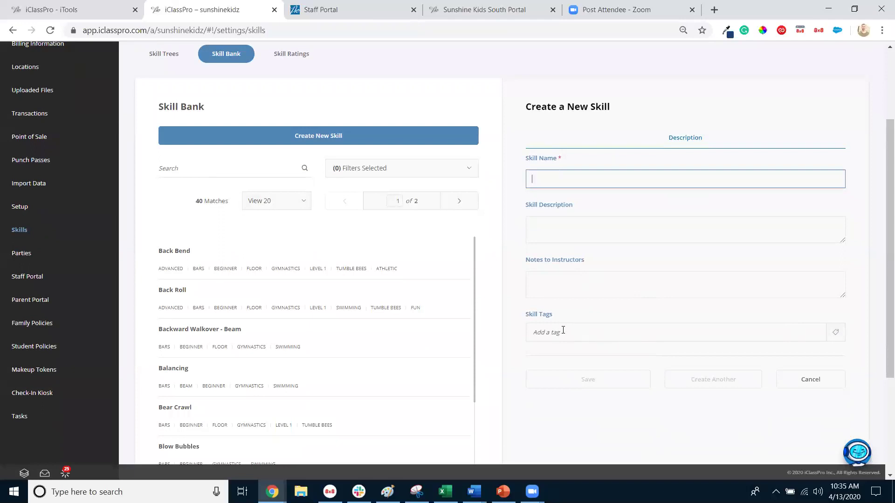
{"action": "left_click", "coordinate": [810, 382]}
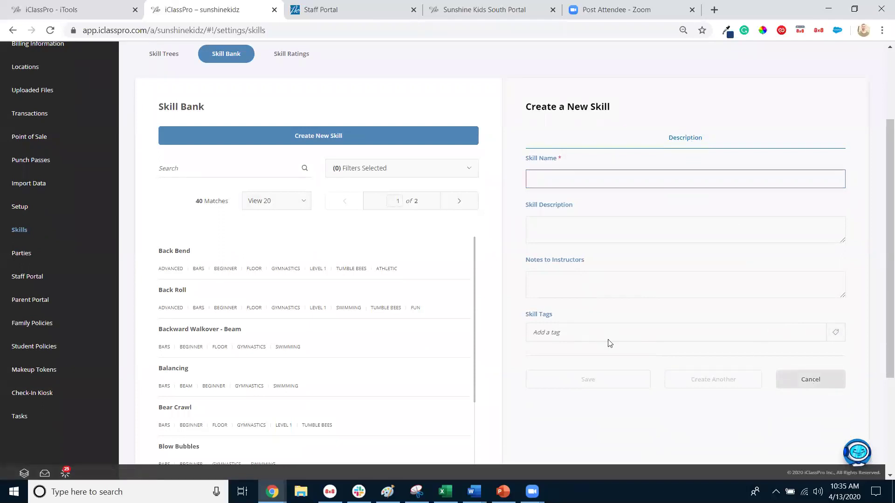
Open the Back Bend skill in the Skill Bank and review its description, notes, tags, images and video
{"action": "left_click", "coordinate": [212, 256]}
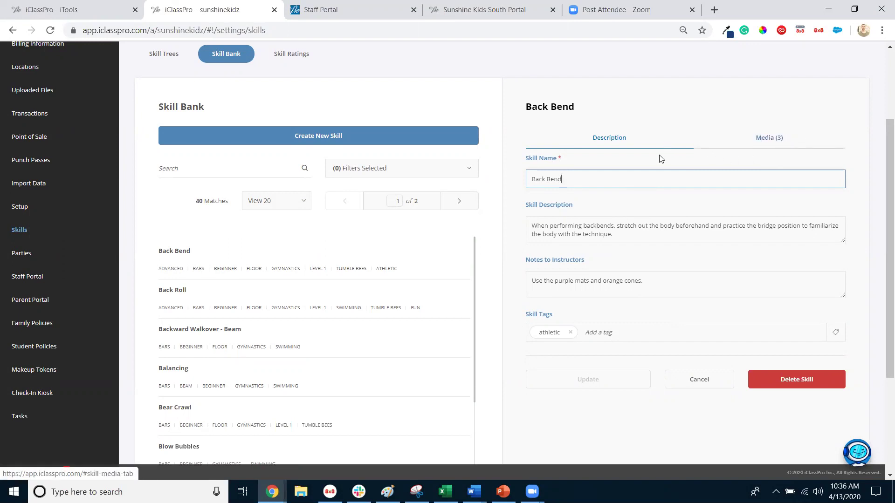
{"action": "left_click", "coordinate": [774, 138]}
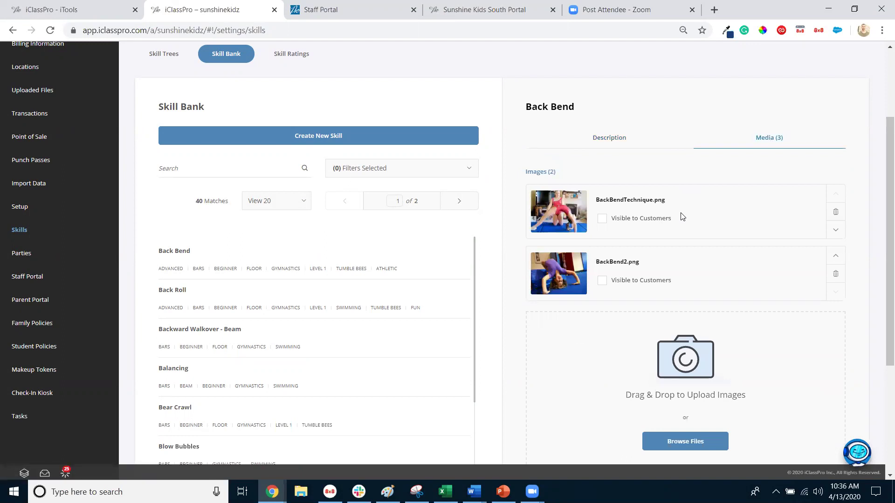
{"action": "scroll", "coordinate": [688, 216], "scroll_direction": "down", "scroll_amount": 1}
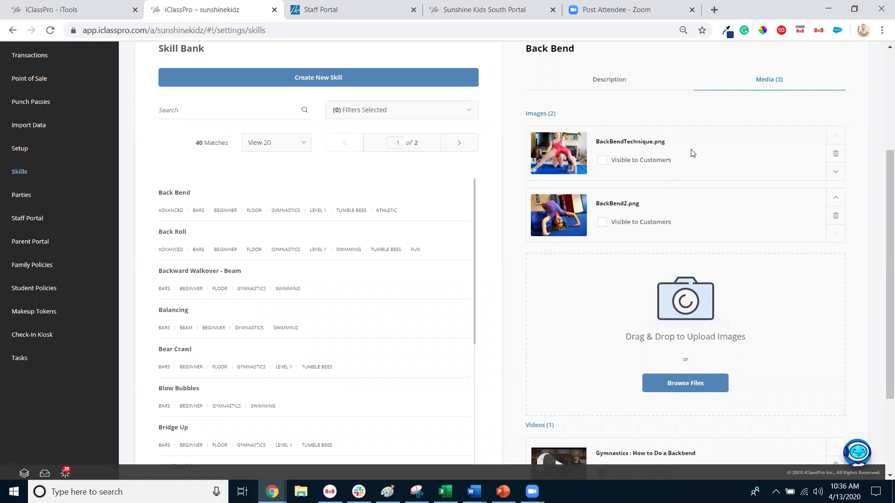
{"action": "scroll", "coordinate": [694, 160], "scroll_direction": "down", "scroll_amount": 1}
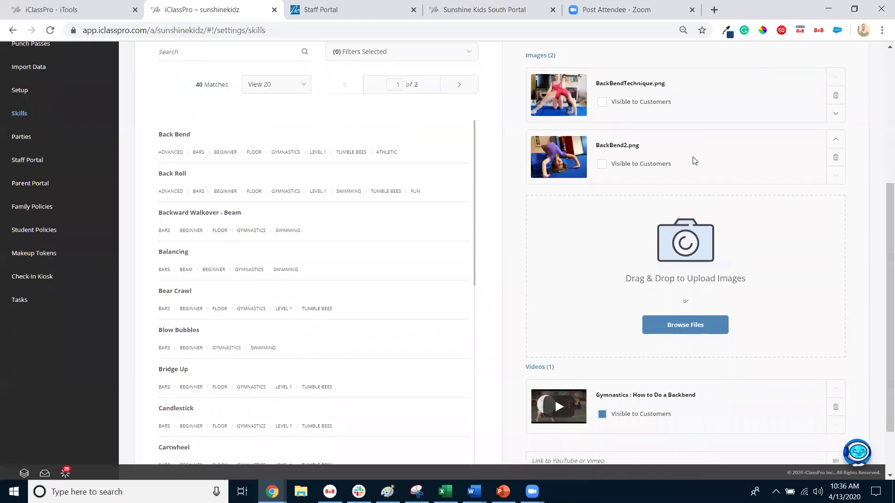
{"action": "scroll", "coordinate": [694, 160], "scroll_direction": "down", "scroll_amount": 1}
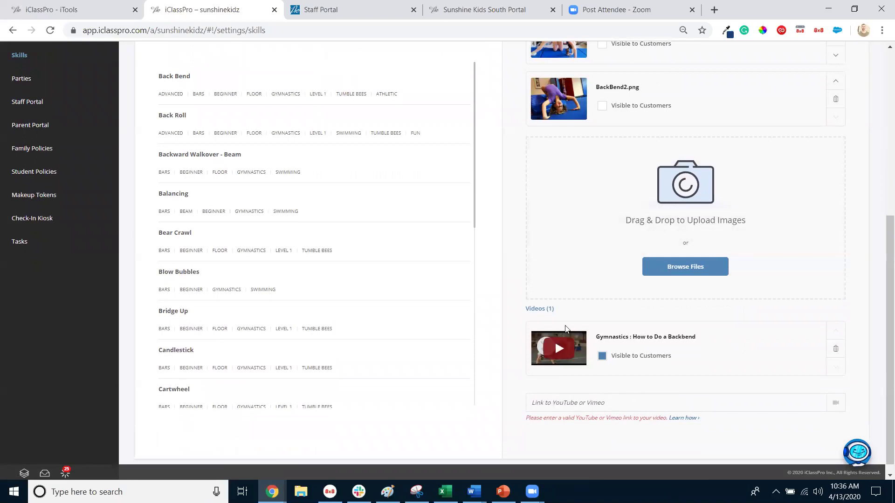
{"action": "scroll", "coordinate": [578, 253], "scroll_direction": "up", "scroll_amount": 2}
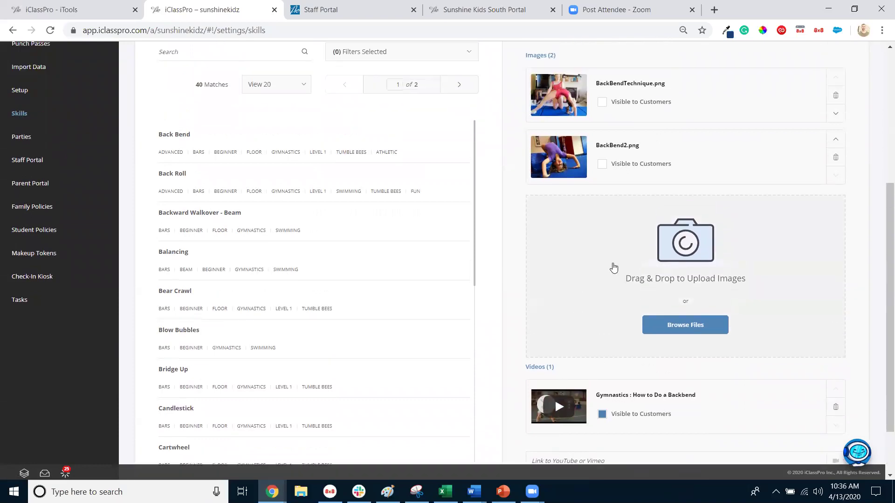
{"action": "scroll", "coordinate": [637, 293], "scroll_direction": "up", "scroll_amount": 3}
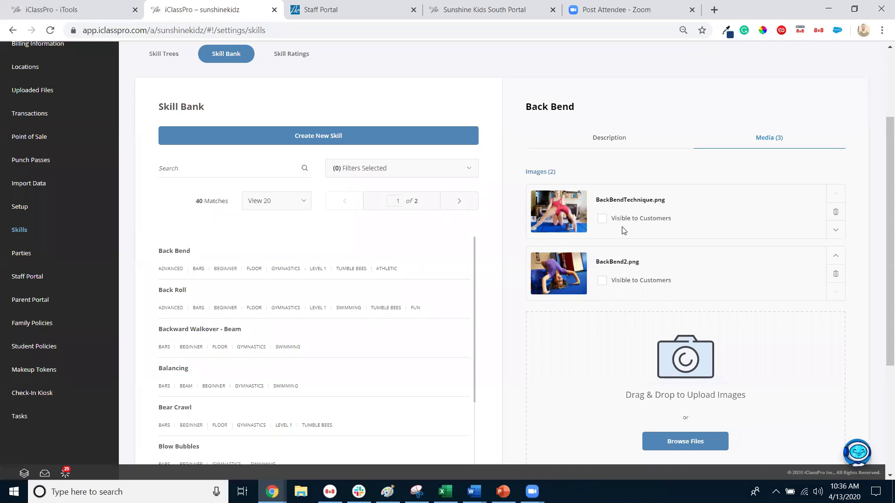
{"action": "left_click", "coordinate": [612, 139]}
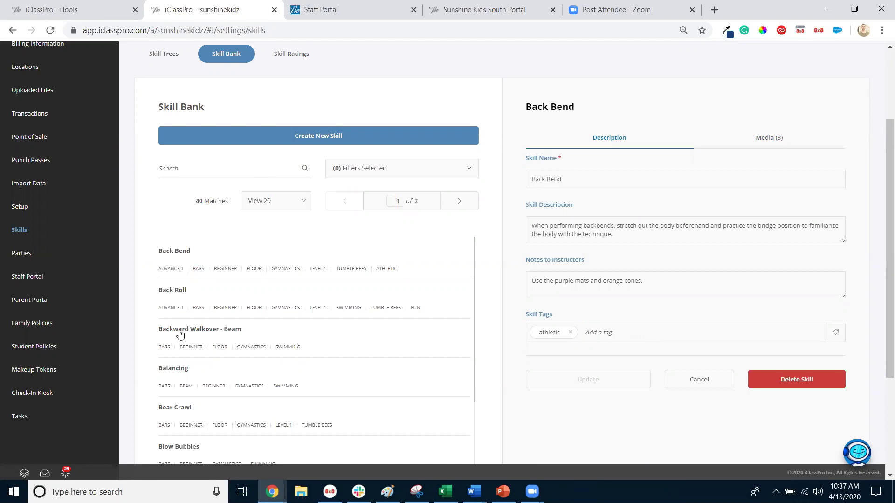
Rename the Backward Walkover - Beam skill as "Back Walkover - Beam" and save the update
{"action": "left_click", "coordinate": [196, 335]}
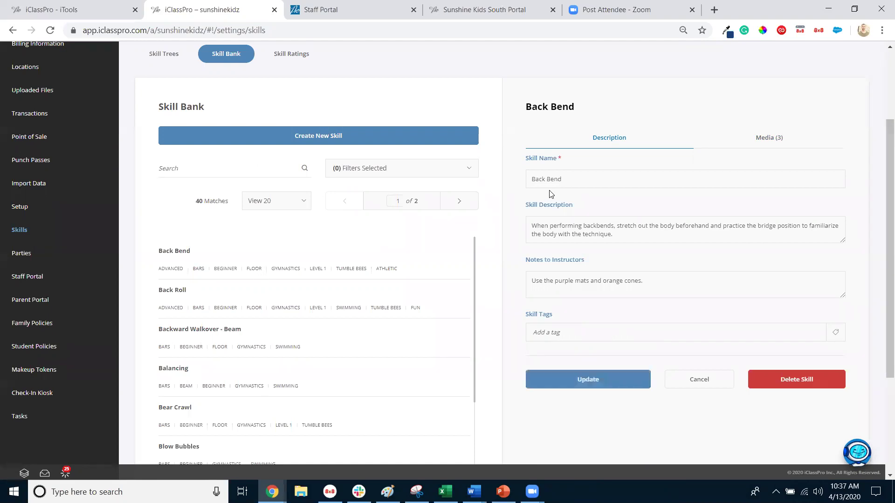
{"action": "left_click", "coordinate": [558, 179]}
{"action": "key", "text": "BackSpace"}
{"action": "type", "text": "over"}
{"action": "key", "text": "BackSpace"}
{"action": "key", "text": "BackSpace"}
{"action": "key", "text": "BackSpace"}
{"action": "key", "text": "BackSpace"}
{"action": "key", "text": "BackSpace"}
{"action": "key", "text": "BackSpace"}
{"action": "key", "text": "BackSpace"}
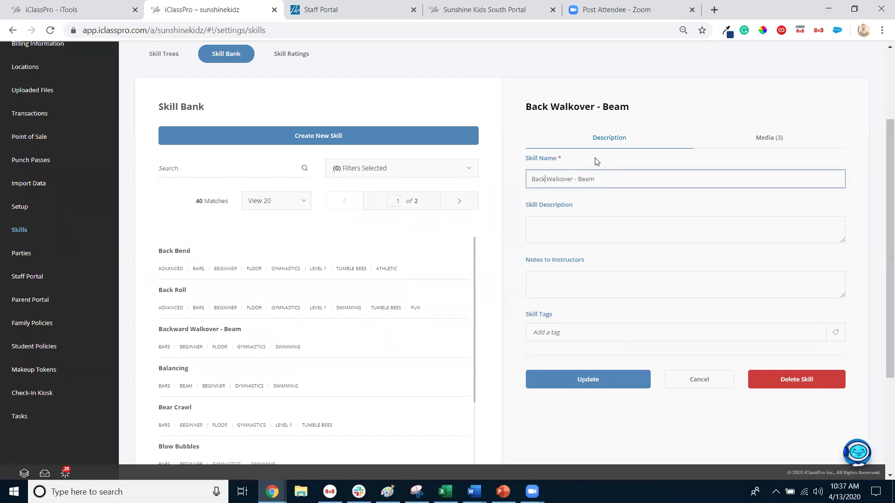
{"action": "left_click", "coordinate": [597, 380]}
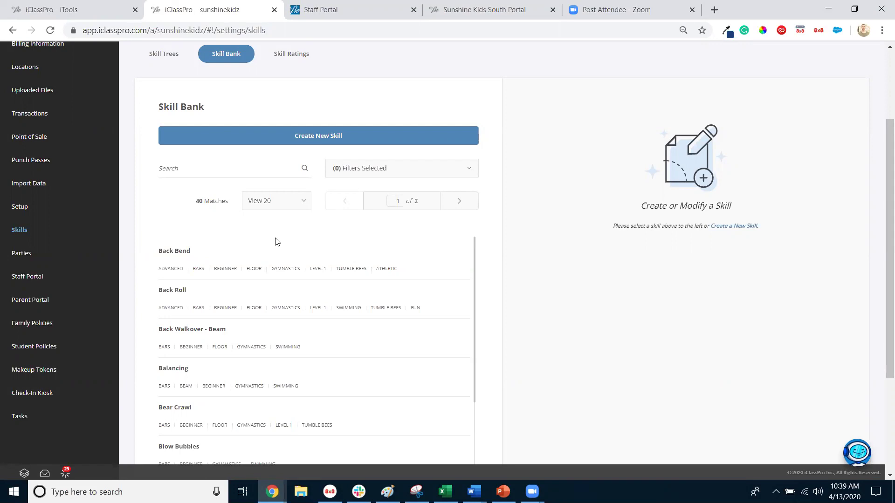
Open the Skill Trees and view the Swimming discipline's levels and Beginner skills, leaving the discipline collapsed
{"action": "left_click", "coordinate": [175, 59]}
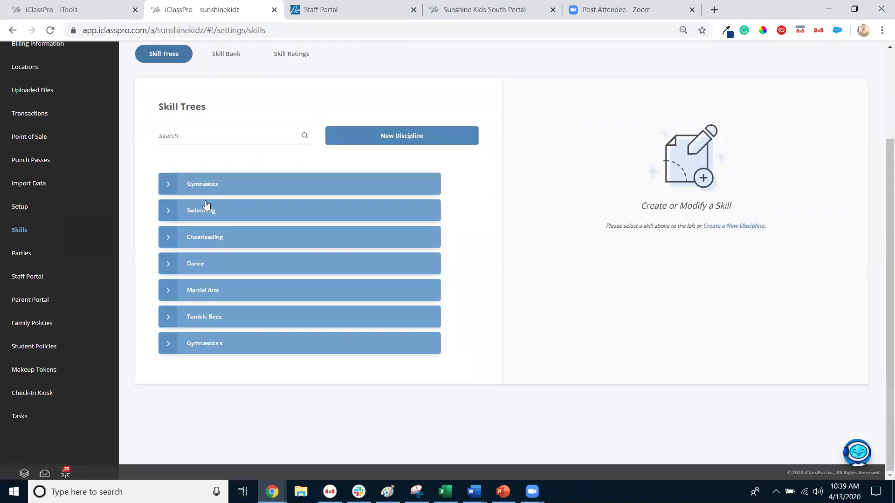
{"action": "left_click", "coordinate": [221, 211]}
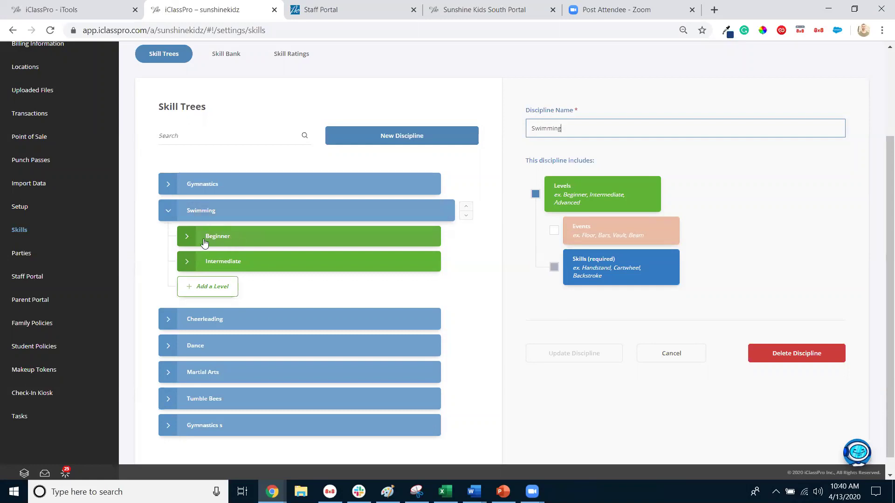
{"action": "left_click", "coordinate": [219, 241]}
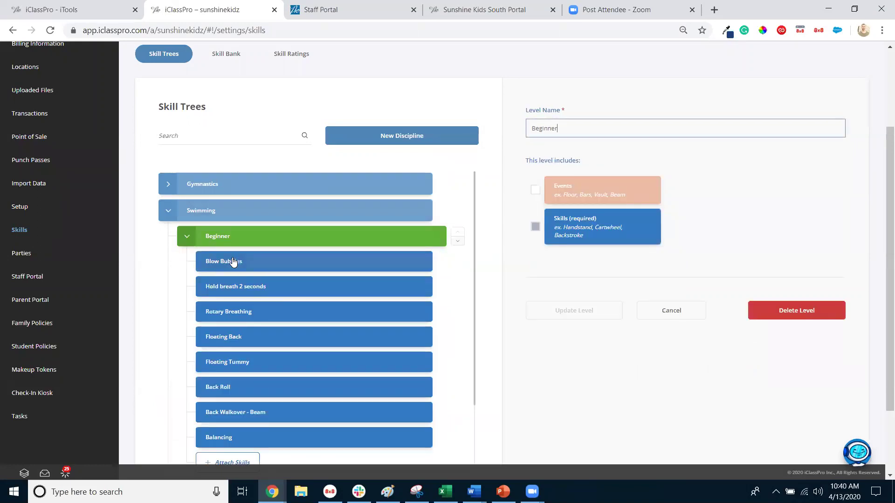
{"action": "scroll", "coordinate": [262, 347], "scroll_direction": "down", "scroll_amount": 2}
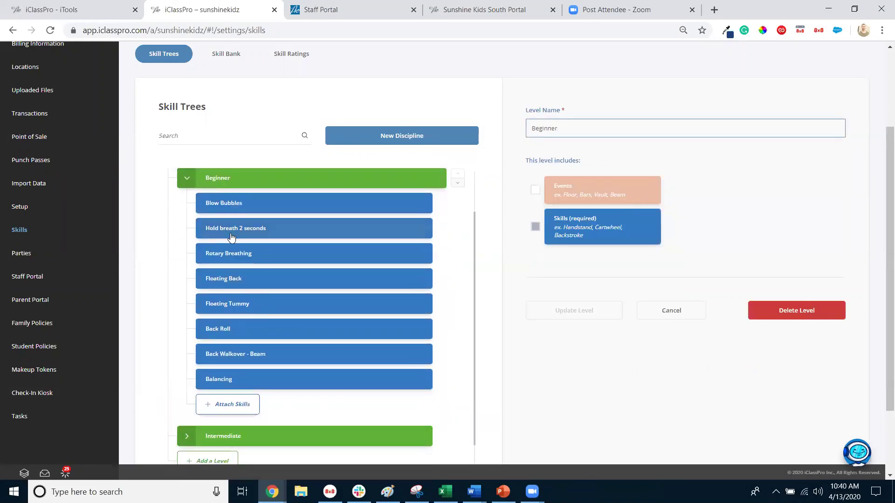
{"action": "left_click", "coordinate": [222, 179]}
{"action": "left_click", "coordinate": [168, 213]}
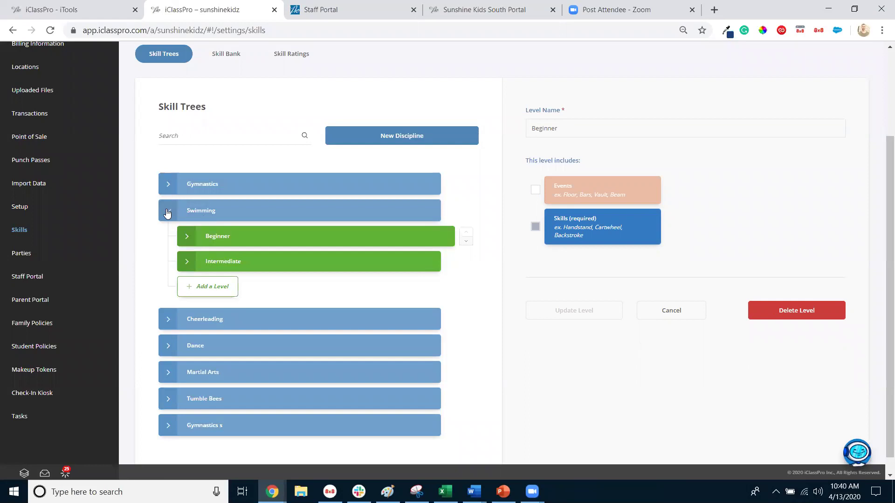
Expand the Gymnastics discipline and look through the events of its Beginner, Intermediate and Advanced levels
{"action": "left_click", "coordinate": [218, 187]}
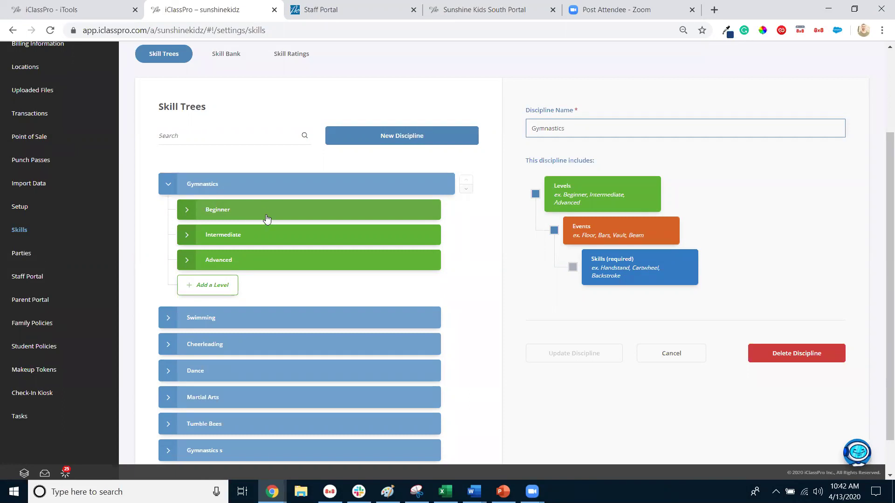
{"action": "left_click", "coordinate": [268, 217]}
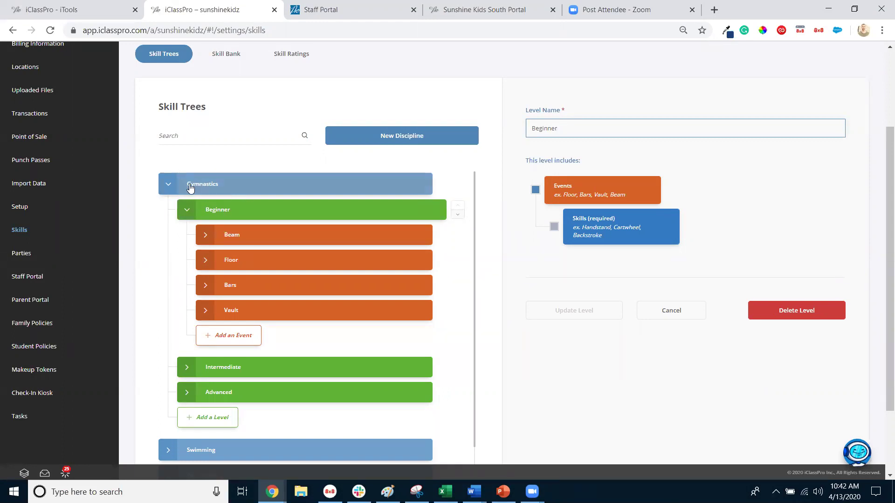
{"action": "left_click", "coordinate": [218, 217]}
{"action": "left_click", "coordinate": [219, 236]}
{"action": "left_click", "coordinate": [222, 236]}
{"action": "left_click", "coordinate": [227, 263]}
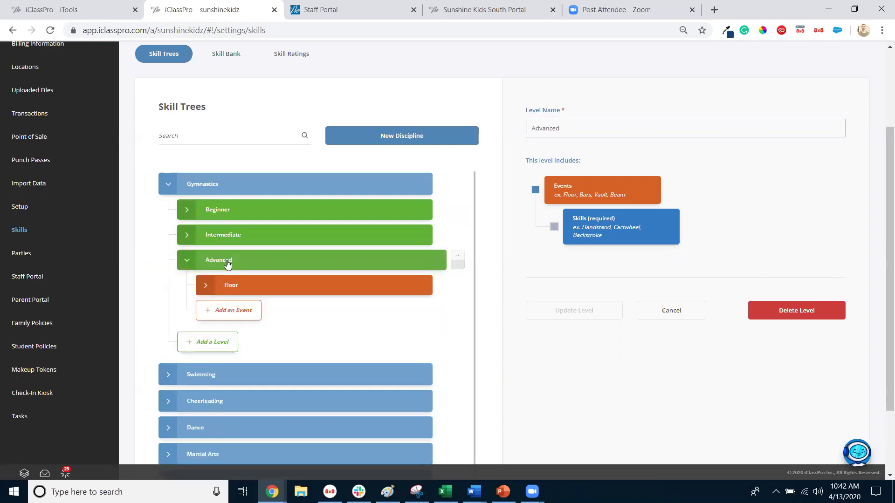
{"action": "left_click", "coordinate": [228, 261]}
Open the skill attachment list for the Beam event in Gymnastics Beginner and look through the attached and available skills
{"action": "left_click", "coordinate": [219, 214]}
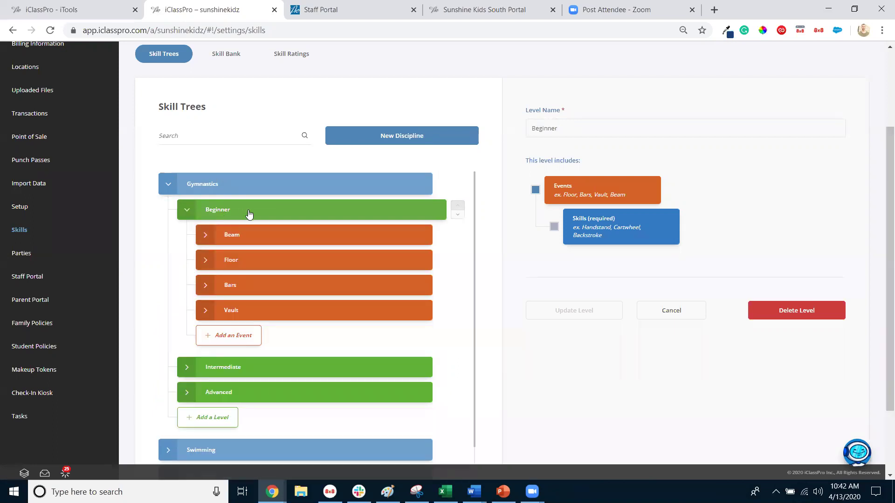
{"action": "left_click", "coordinate": [257, 241]}
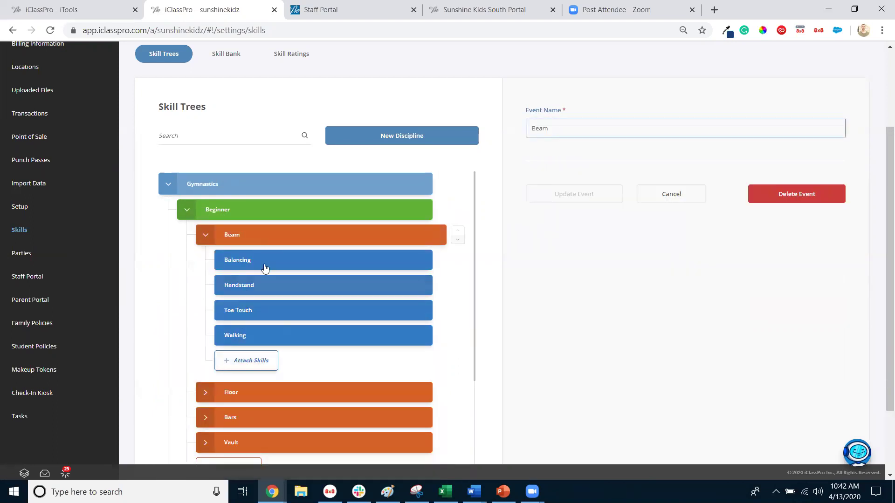
{"action": "left_click", "coordinate": [244, 364]}
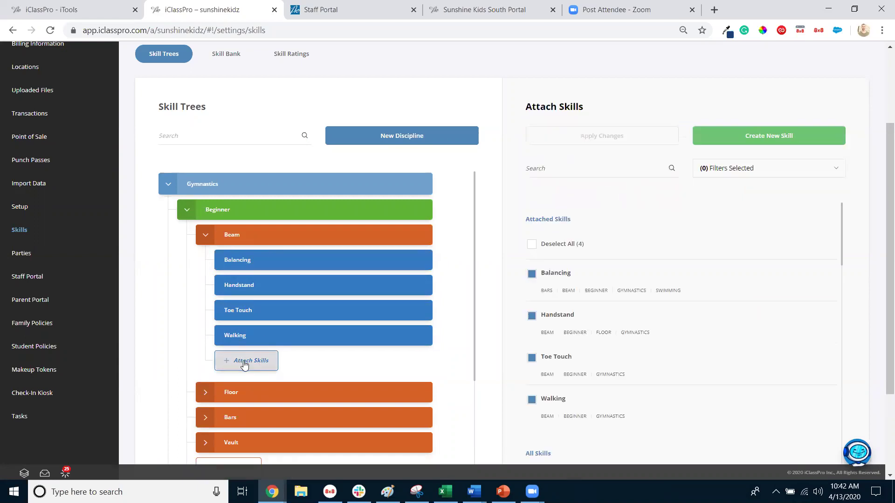
{"action": "left_click", "coordinate": [554, 171]}
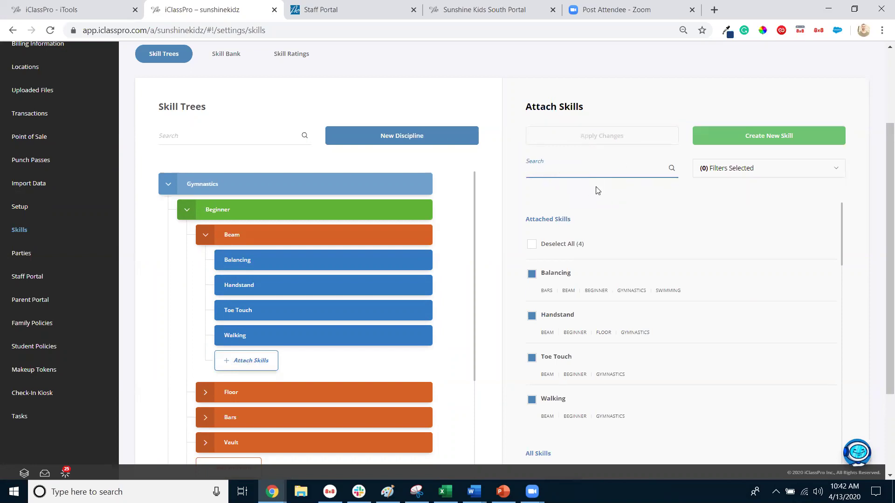
{"action": "scroll", "coordinate": [631, 201], "scroll_direction": "down", "scroll_amount": 3}
{"action": "scroll", "coordinate": [577, 286], "scroll_direction": "down", "scroll_amount": 10}
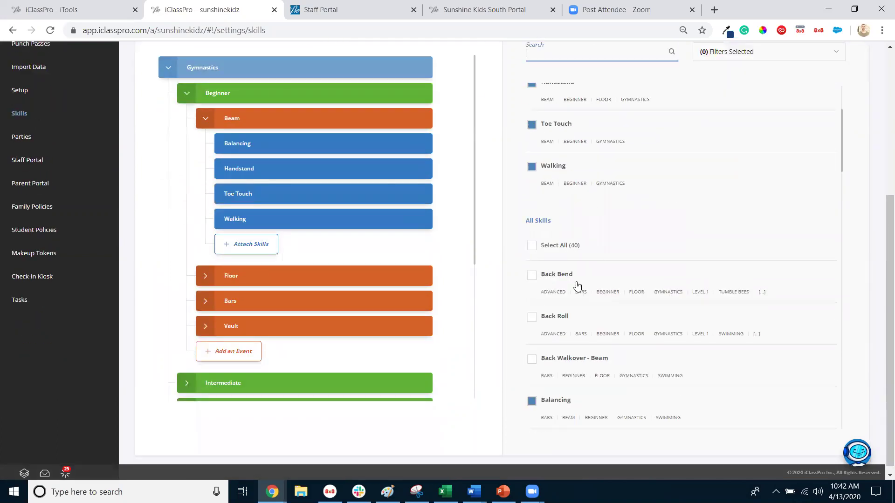
{"action": "scroll", "coordinate": [547, 268], "scroll_direction": "down", "scroll_amount": 8}
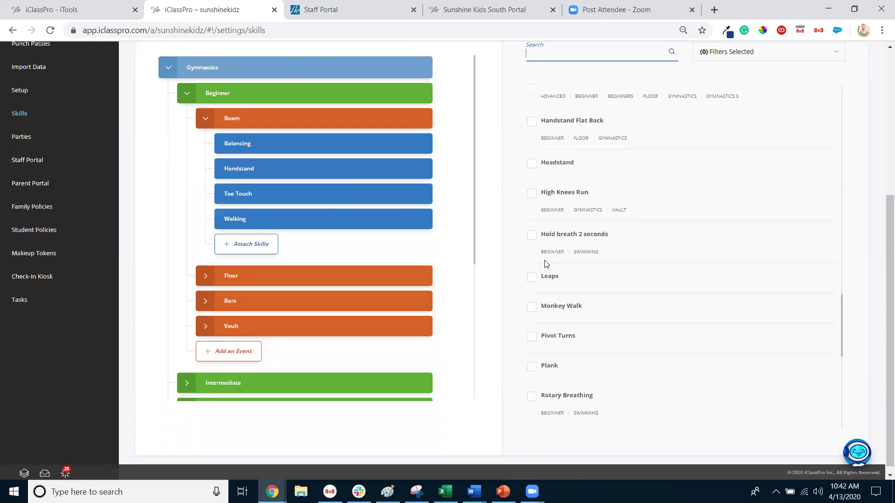
{"action": "scroll", "coordinate": [547, 266], "scroll_direction": "down", "scroll_amount": 7}
{"action": "scroll", "coordinate": [558, 291], "scroll_direction": "down", "scroll_amount": 3}
{"action": "scroll", "coordinate": [559, 291], "scroll_direction": "up", "scroll_amount": 5}
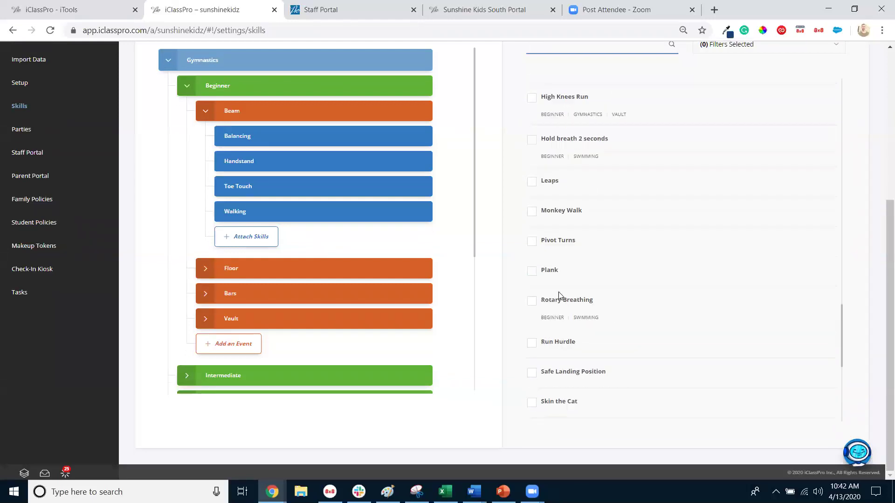
{"action": "scroll", "coordinate": [558, 292], "scroll_direction": "up", "scroll_amount": 15}
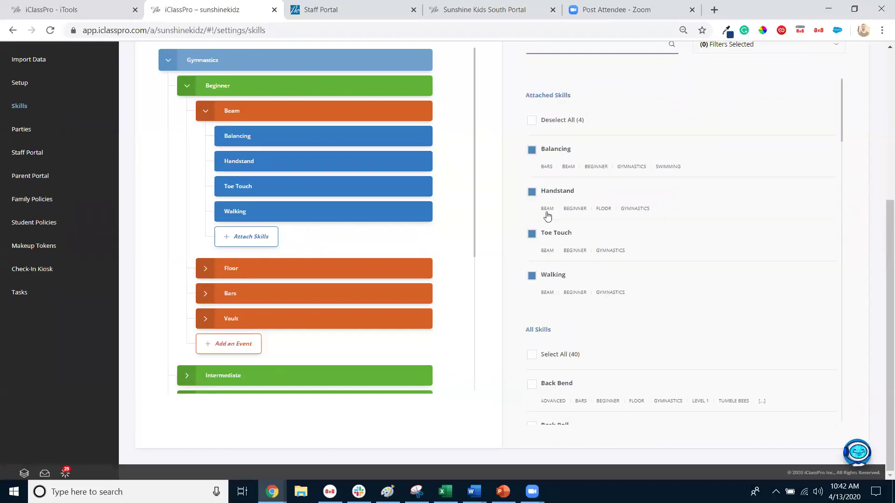
{"action": "scroll", "coordinate": [597, 174], "scroll_direction": "up", "scroll_amount": 5}
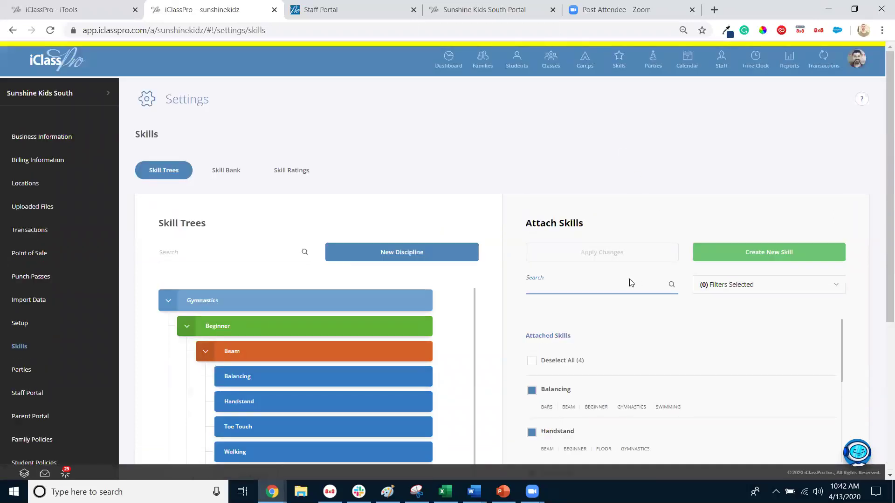
{"action": "scroll", "coordinate": [629, 283], "scroll_direction": "down", "scroll_amount": 2}
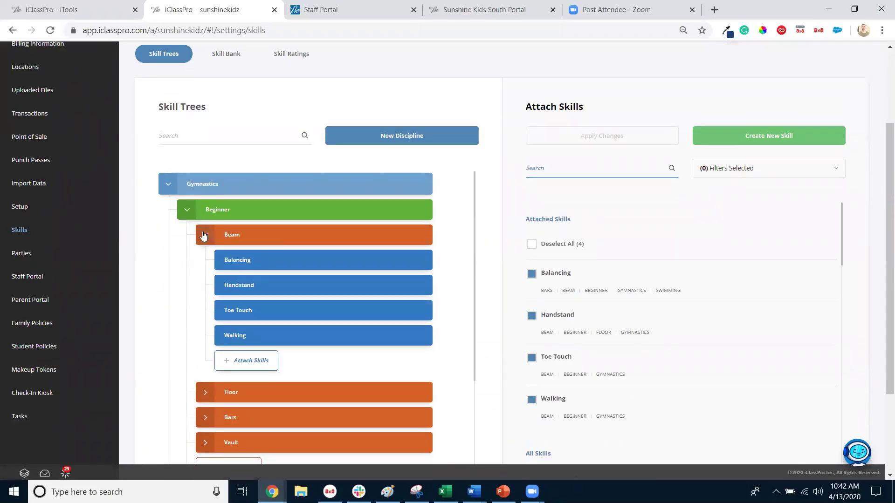
Collapse the Beam event and view the editable name fields of Beam and of the Gymnastics discipline
{"action": "left_click", "coordinate": [204, 235]}
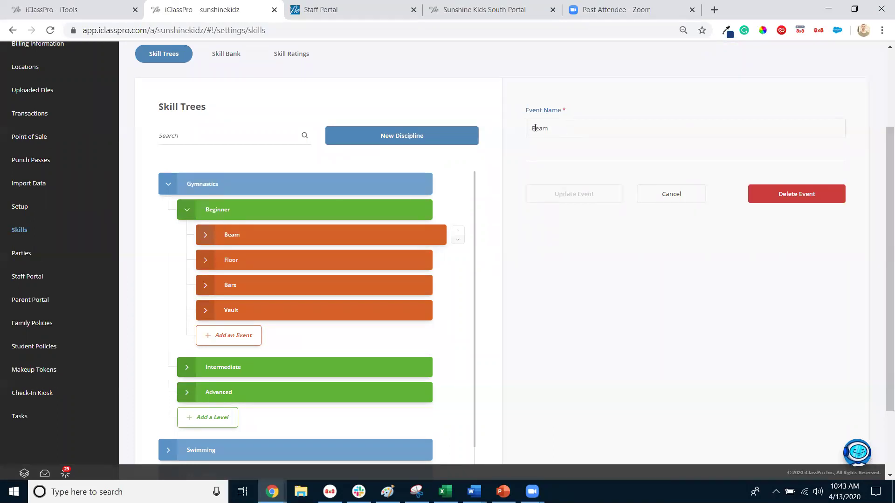
{"action": "left_click_drag", "start_coordinate": [591, 128], "coordinate": [522, 128]}
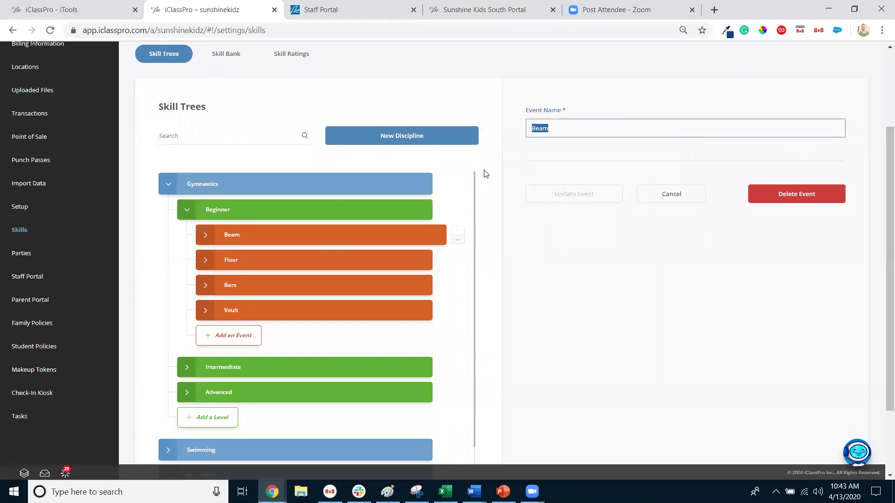
{"action": "left_click", "coordinate": [192, 218]}
{"action": "left_click", "coordinate": [202, 186]}
{"action": "left_click", "coordinate": [572, 131]}
{"action": "left_click_drag", "start_coordinate": [572, 131], "coordinate": [514, 130]}
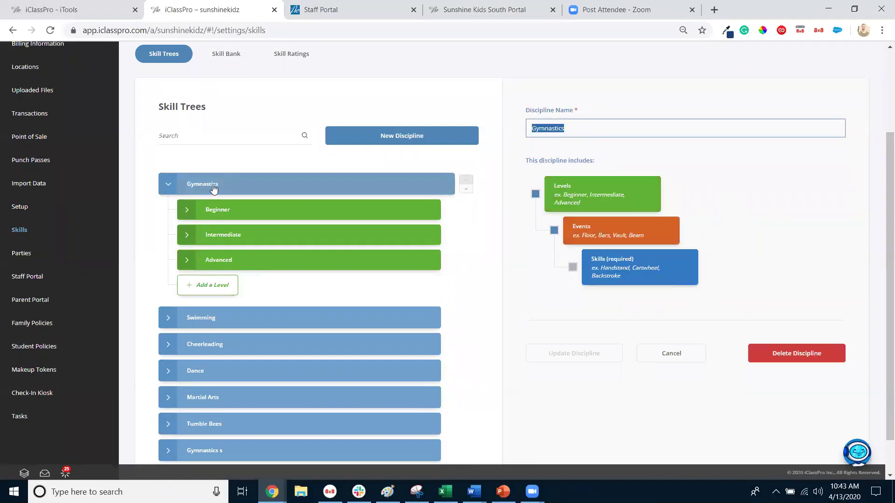
{"action": "left_click", "coordinate": [644, 104]}
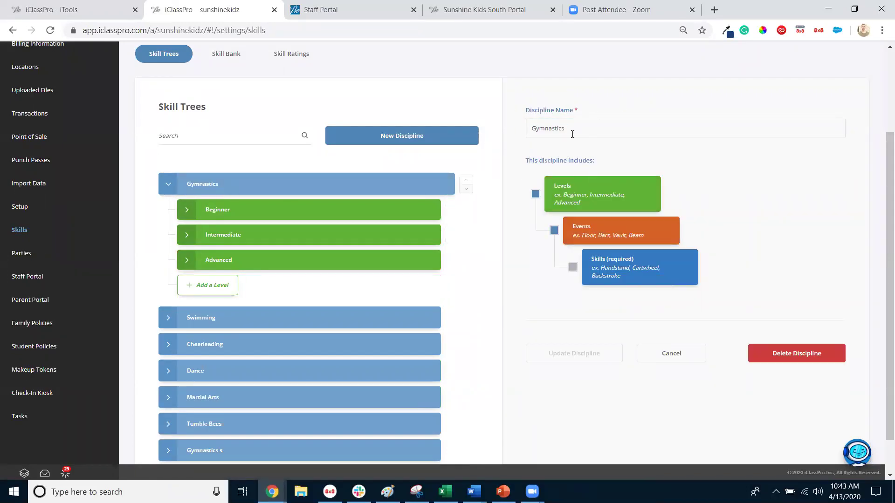
Try excluding Events from the Gymnastics discipline, then include them again
{"action": "left_click", "coordinate": [554, 233]}
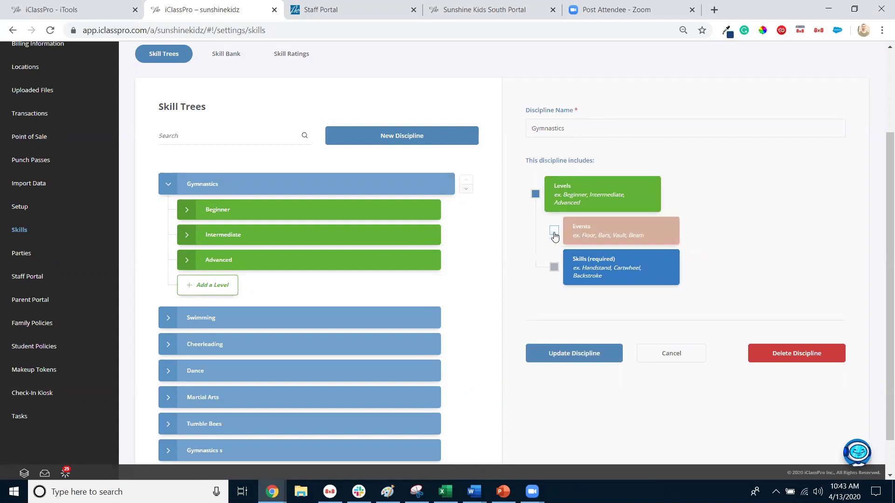
{"action": "left_click", "coordinate": [554, 232]}
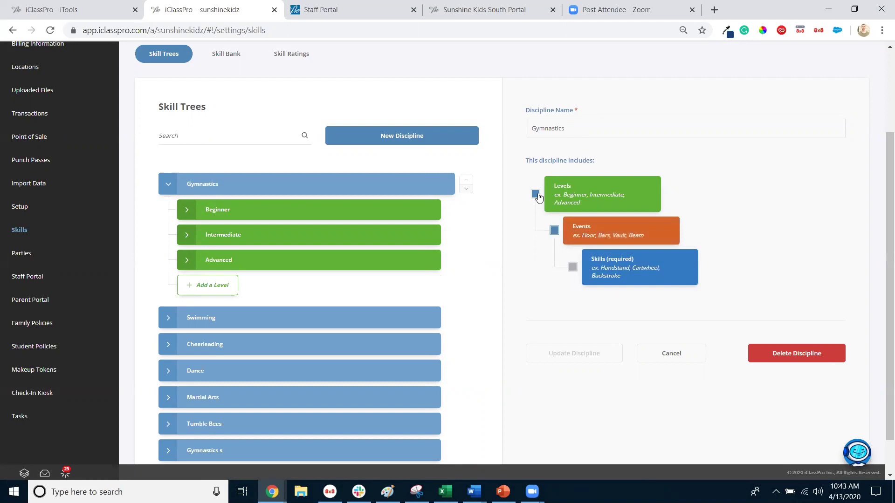
Collapse the Gymnastics discipline and view the Cheerleading and Dance disciplines with their included items
{"action": "left_click", "coordinate": [192, 185]}
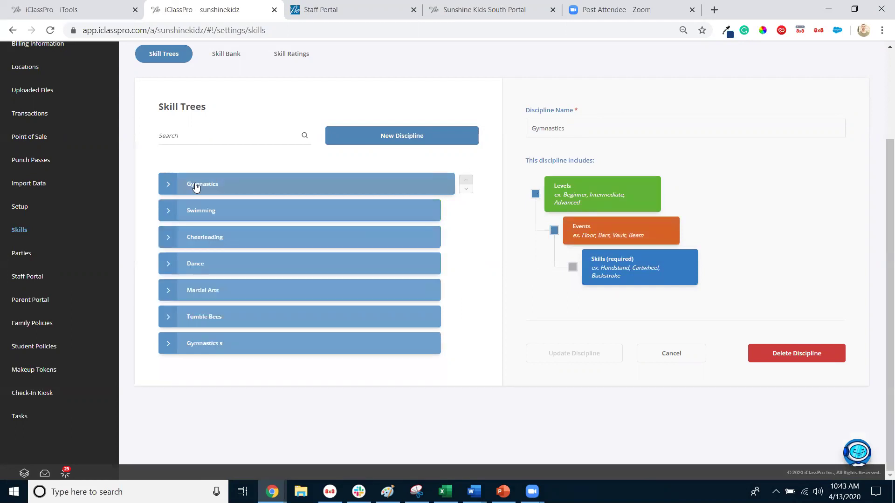
{"action": "left_click", "coordinate": [218, 239]}
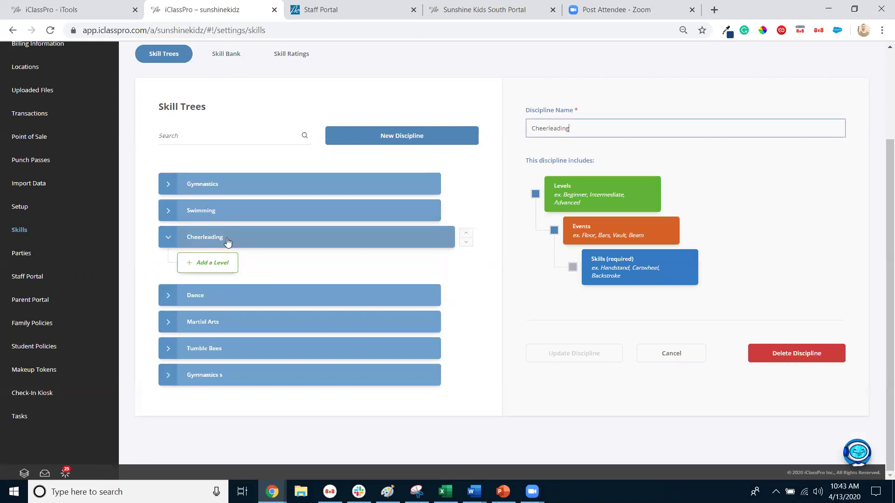
{"action": "left_click", "coordinate": [236, 233]}
{"action": "left_click", "coordinate": [223, 264]}
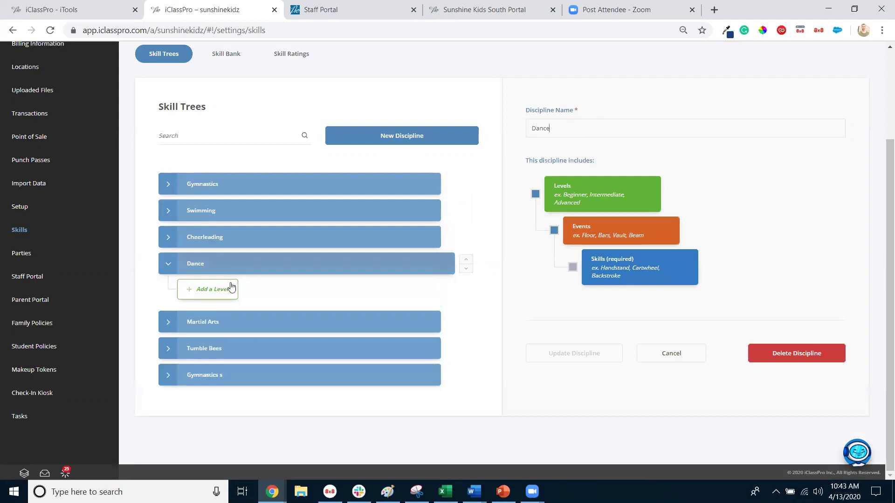
Move the Martial Arts discipline up one place in the skill tree list, above Dance
{"action": "left_click", "coordinate": [225, 322]}
{"action": "left_click", "coordinate": [225, 293]}
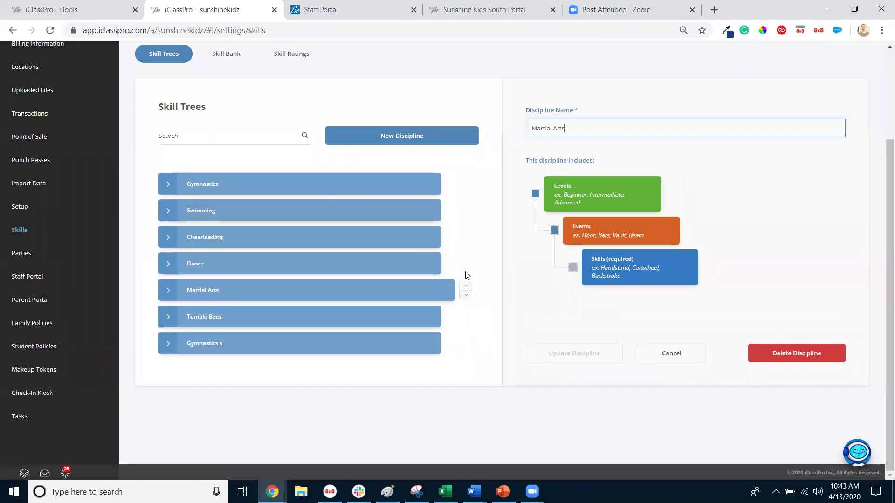
{"action": "left_click", "coordinate": [467, 288]}
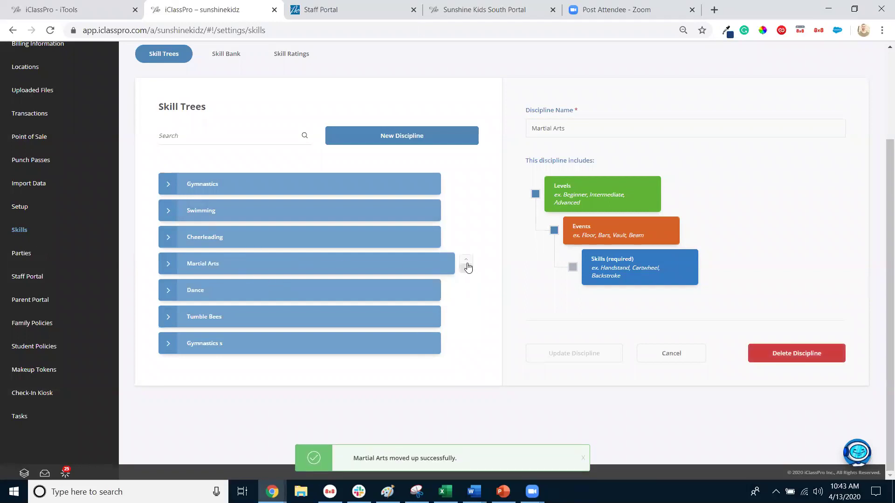
{"action": "triple_click", "coordinate": [272, 268]}
{"action": "left_click", "coordinate": [472, 211]}
{"action": "scroll", "coordinate": [387, 208], "scroll_direction": "up", "scroll_amount": 3}
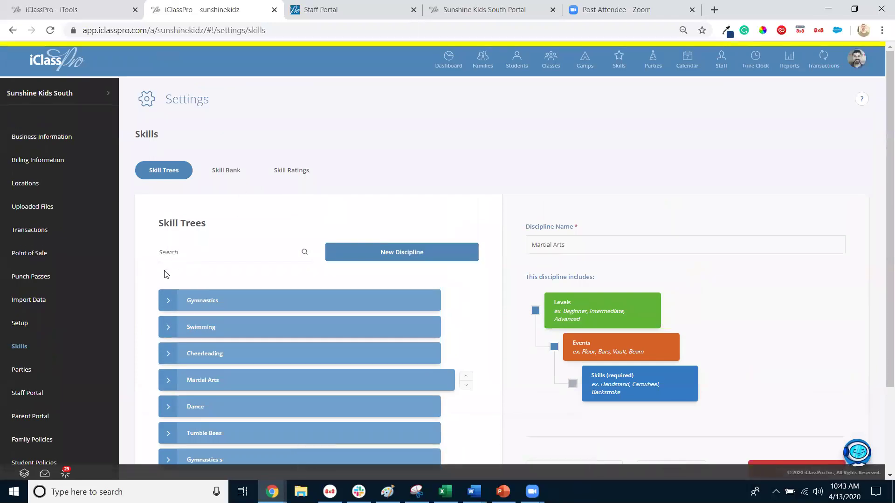
Open the Parent Portal settings and examine the General Settings options, including those for showing skill evaluations, before collapsing them
{"action": "scroll", "coordinate": [91, 300], "scroll_direction": "down", "scroll_amount": 2}
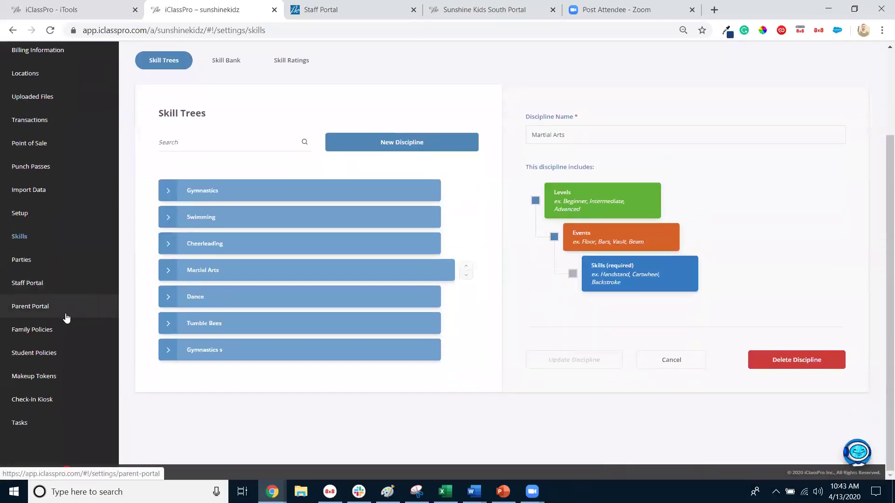
{"action": "left_click", "coordinate": [38, 311]}
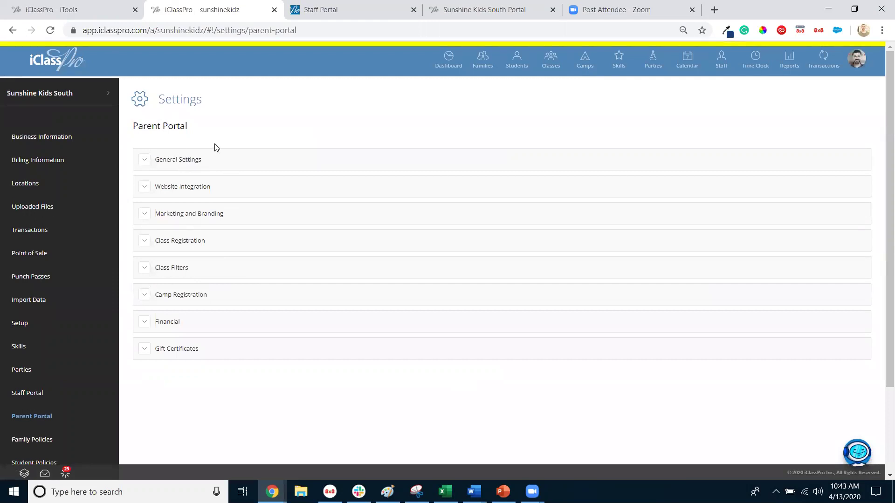
{"action": "left_click", "coordinate": [205, 160]}
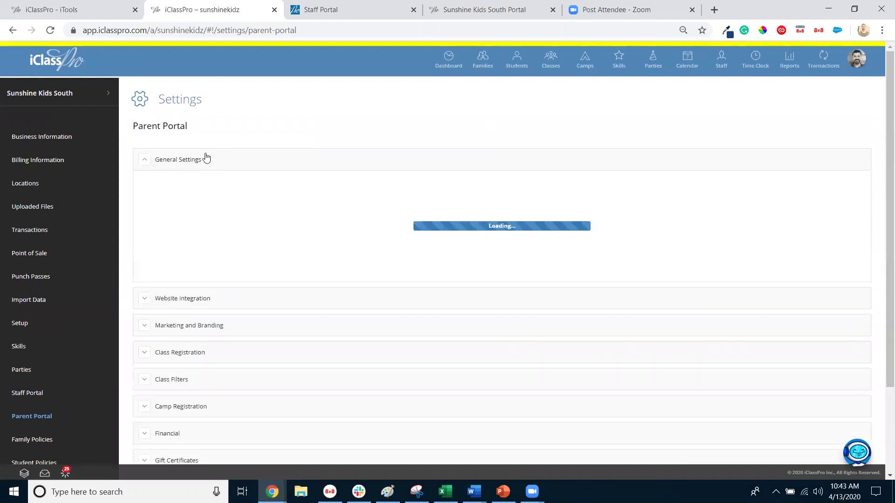
{"action": "scroll", "coordinate": [292, 226], "scroll_direction": "down", "scroll_amount": 1}
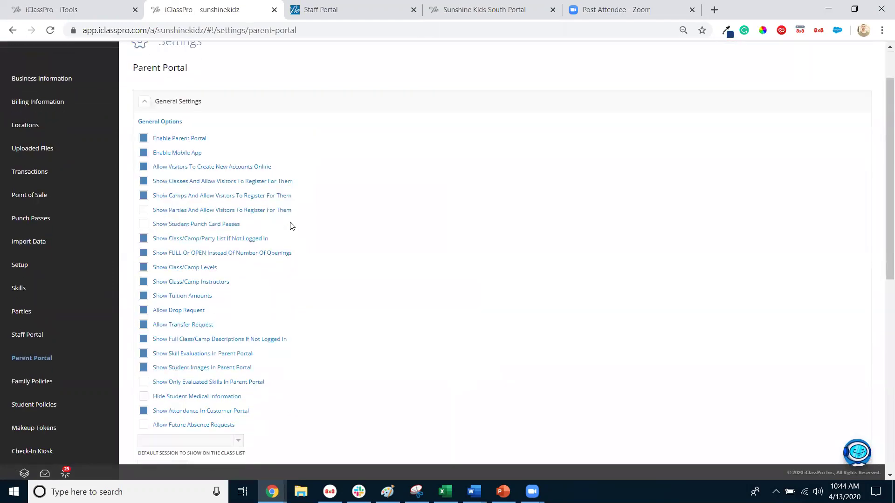
{"action": "left_click", "coordinate": [177, 109]}
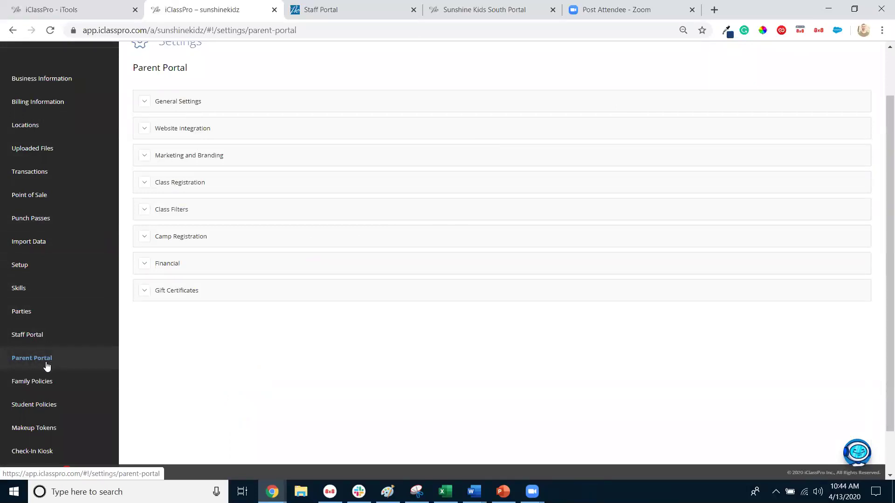
{"action": "left_click", "coordinate": [186, 103]}
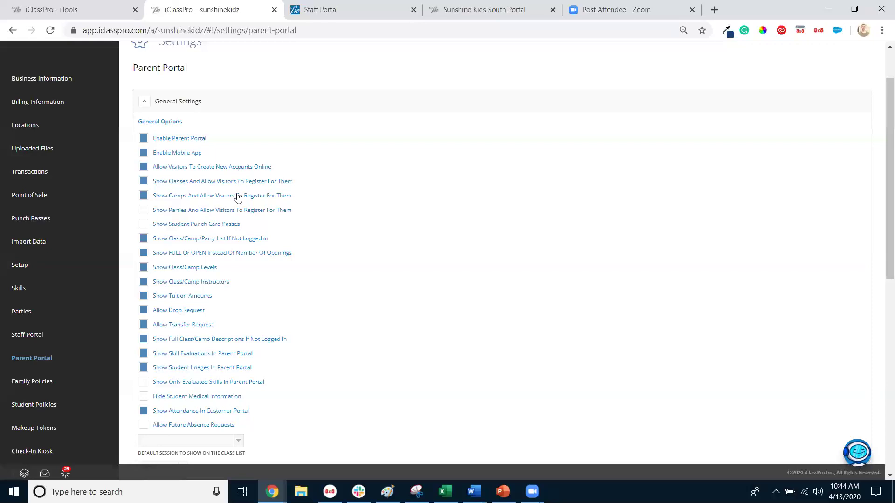
{"action": "scroll", "coordinate": [238, 198], "scroll_direction": "down", "scroll_amount": 1}
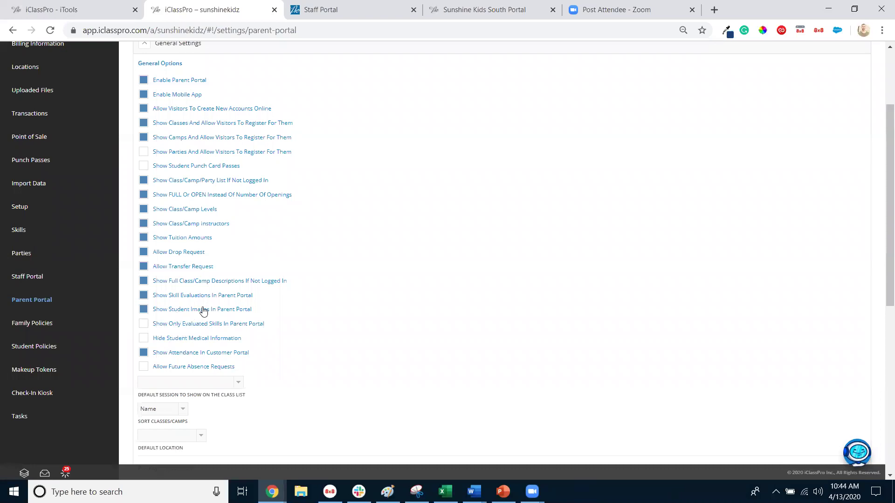
{"action": "scroll", "coordinate": [204, 311], "scroll_direction": "up", "scroll_amount": 3}
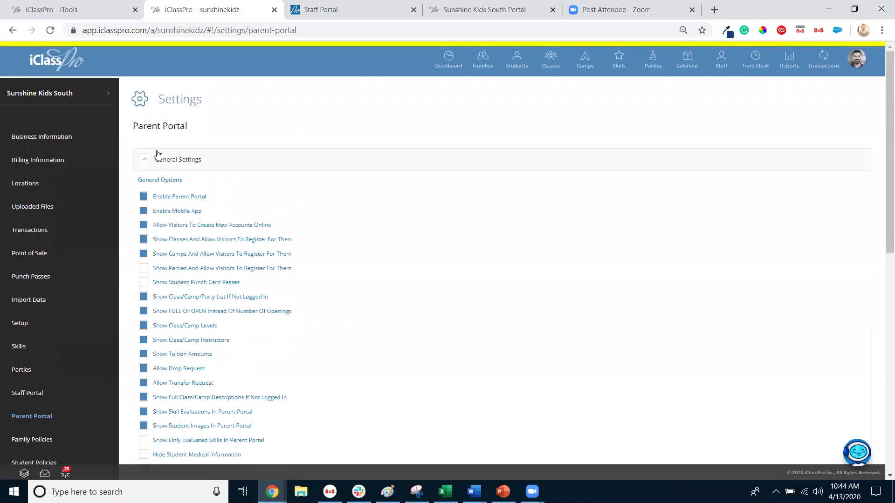
{"action": "left_click", "coordinate": [189, 167]}
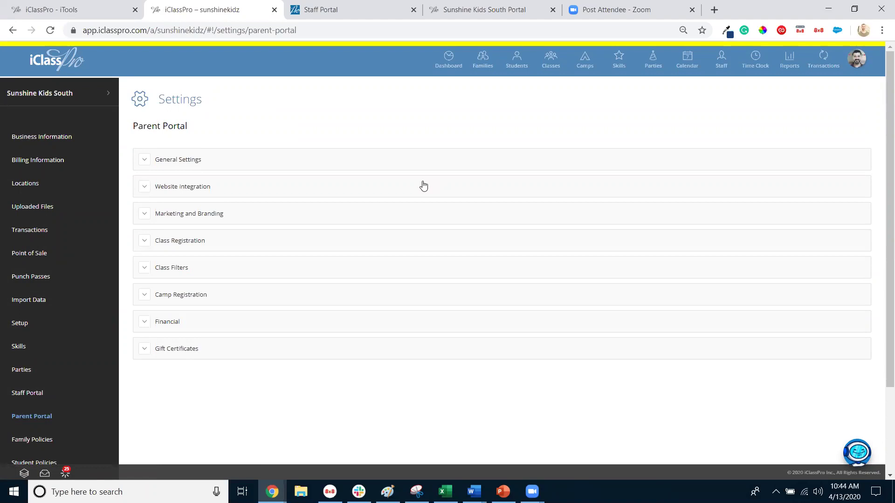
Open the class list, look through the program filter options and try selecting and deselecting all classes
{"action": "left_click", "coordinate": [550, 67]}
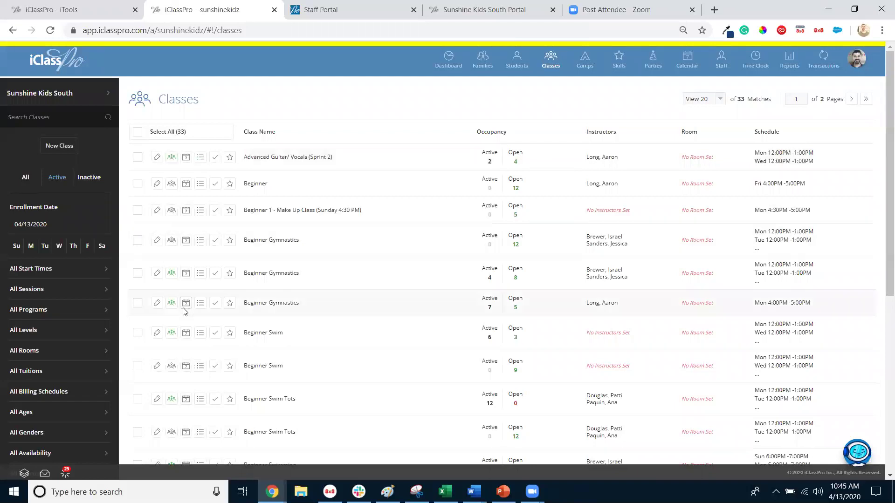
{"action": "left_click", "coordinate": [138, 304]}
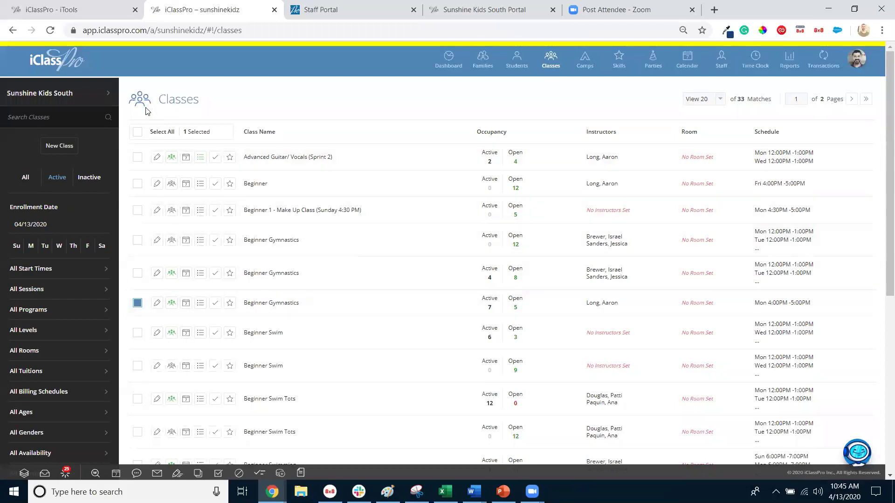
{"action": "left_click", "coordinate": [36, 311]}
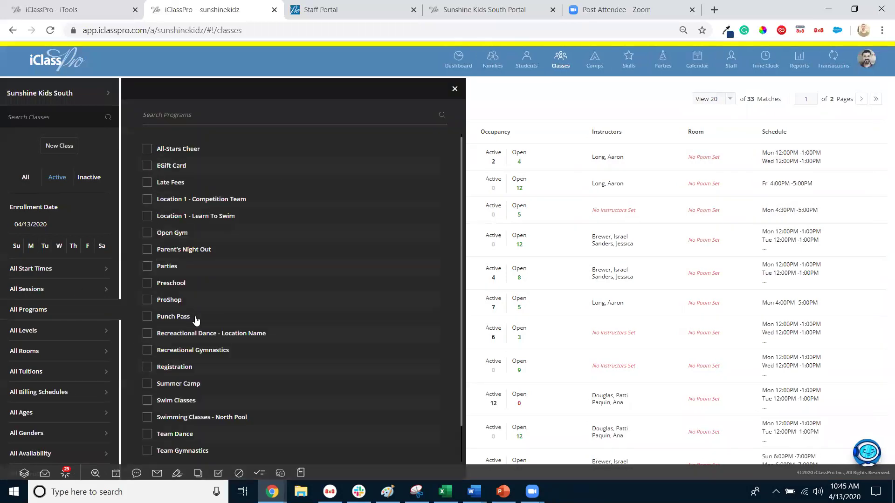
{"action": "left_click", "coordinate": [454, 89]}
{"action": "left_click", "coordinate": [138, 132]}
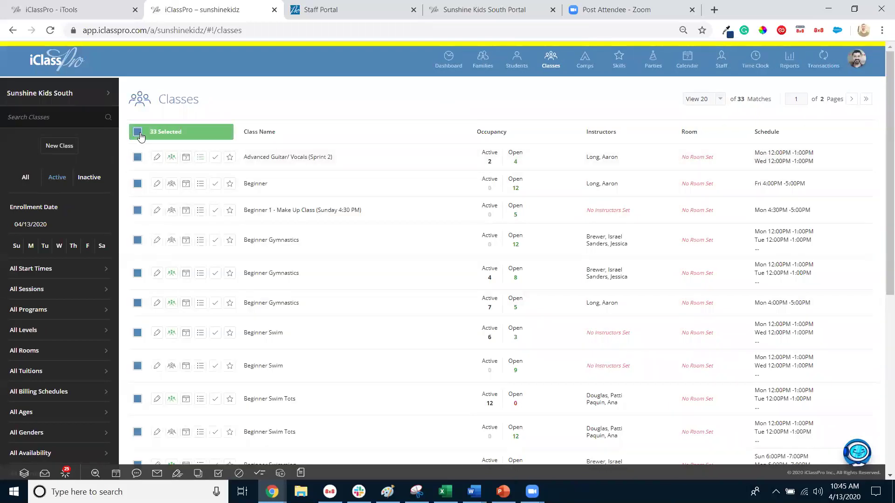
{"action": "left_click", "coordinate": [138, 132]}
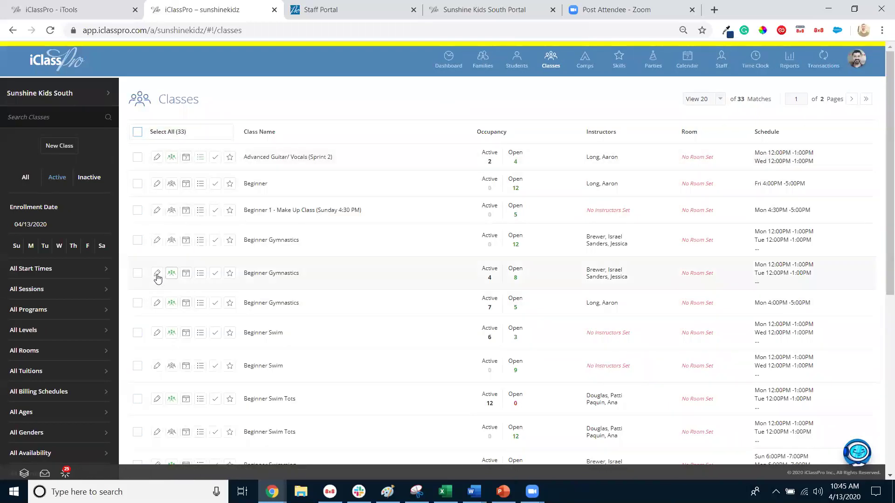
Open the details of the Monday 4:00PM Beginner Gymnastics class and examine its assigned skill tree
{"action": "left_click", "coordinate": [137, 303]}
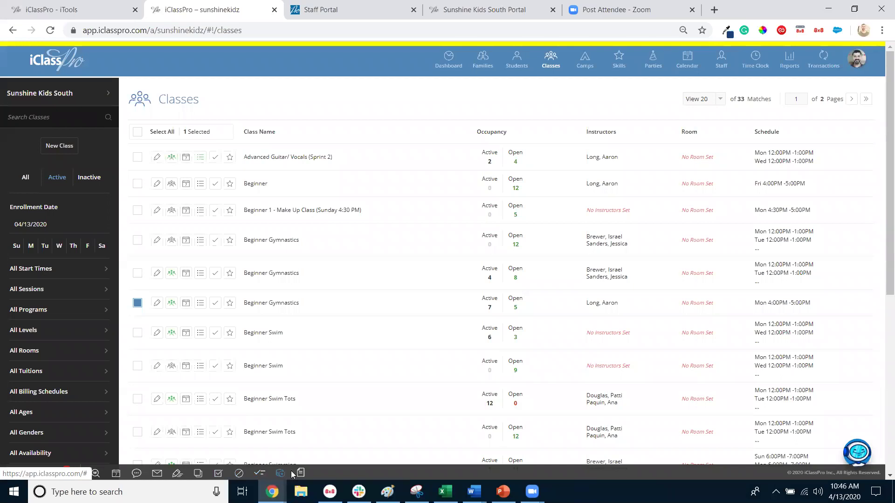
{"action": "left_click", "coordinate": [158, 303]}
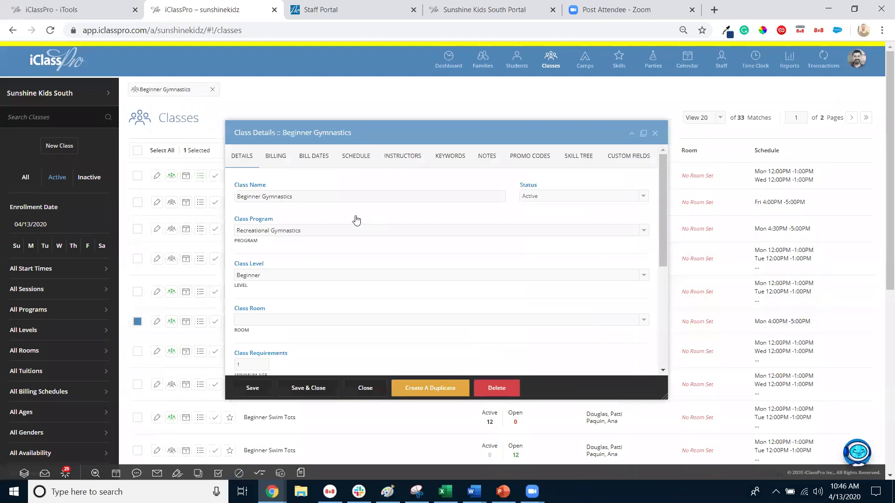
{"action": "left_click_drag", "start_coordinate": [468, 133], "coordinate": [468, 120]}
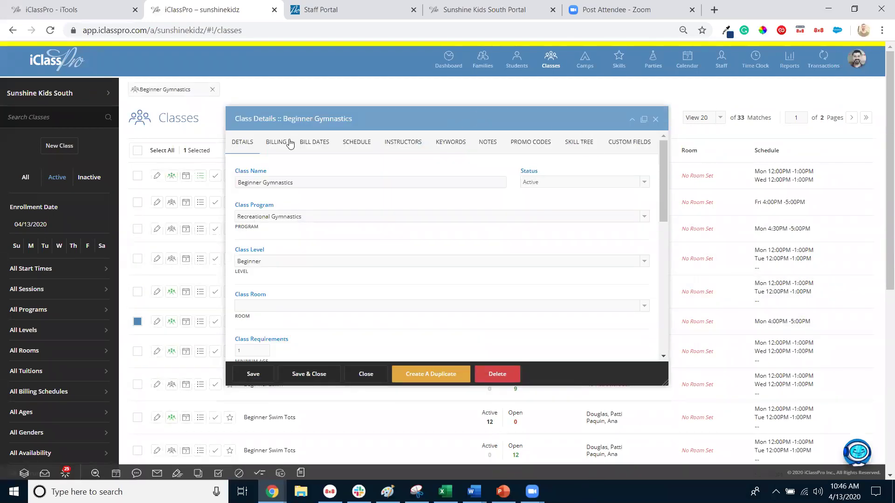
{"action": "left_click", "coordinate": [581, 149]}
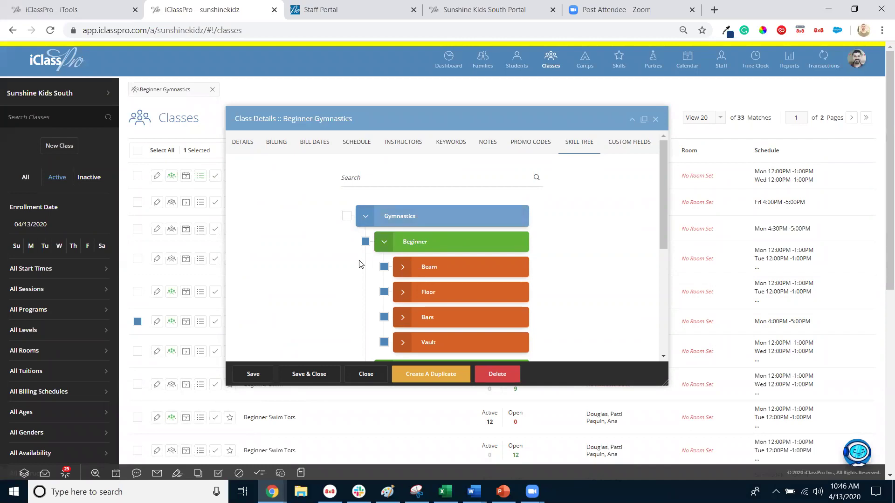
{"action": "scroll", "coordinate": [368, 246], "scroll_direction": "down", "scroll_amount": 1}
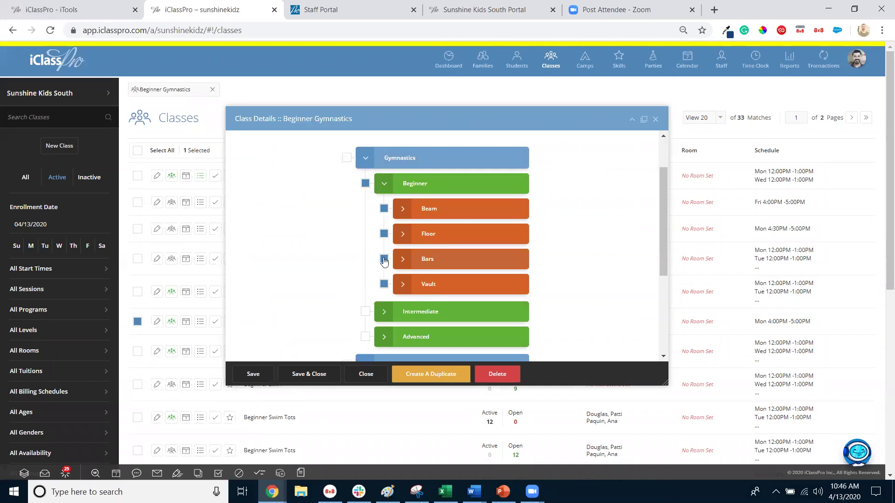
Try excluding the Beginner level from the class's skill tree, include it again, and peek into its Beam event
{"action": "left_click", "coordinate": [365, 184]}
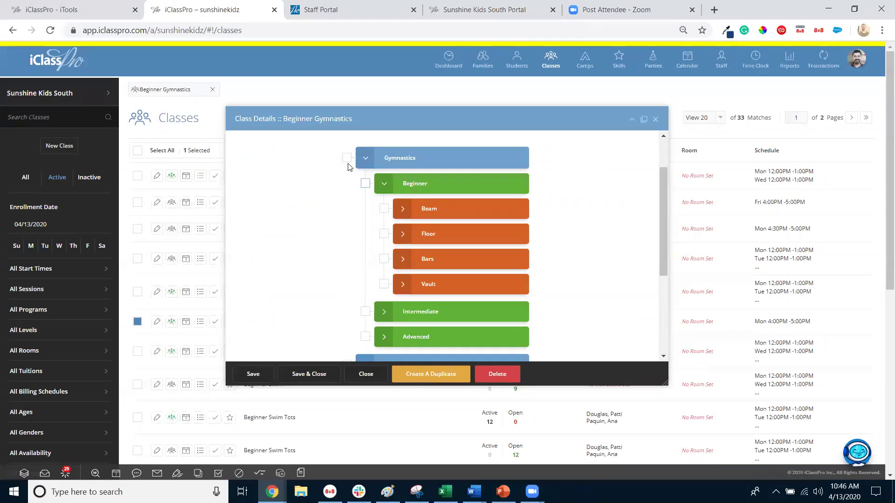
{"action": "left_click", "coordinate": [366, 184]}
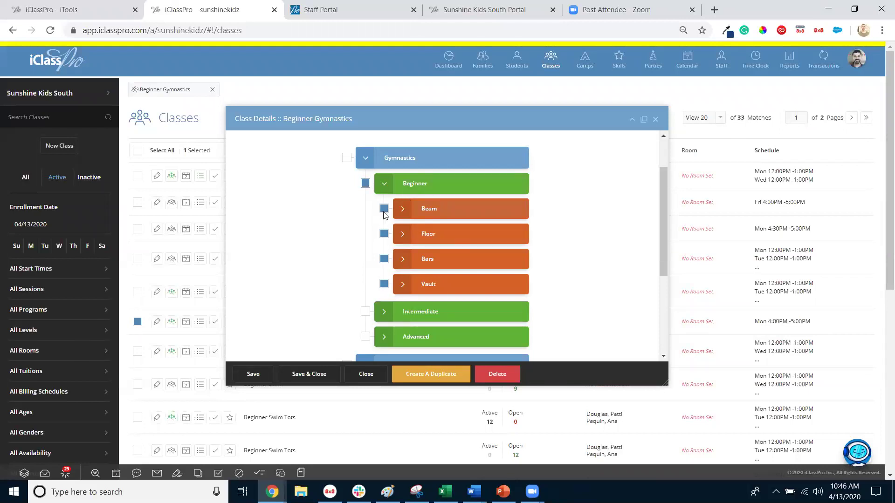
{"action": "left_click", "coordinate": [423, 215]}
{"action": "left_click", "coordinate": [423, 214]}
Try assigning Intermediate and the whole Gymnastics discipline to the class, then close its details without saving and deselect the class
{"action": "left_click", "coordinate": [366, 314]}
{"action": "left_click", "coordinate": [365, 314]}
{"action": "left_click", "coordinate": [347, 160]}
{"action": "left_click", "coordinate": [366, 375]}
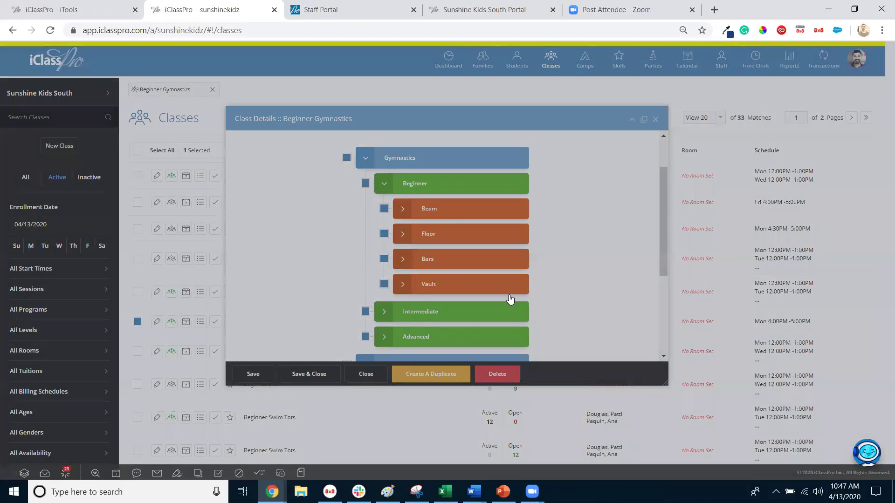
{"action": "left_click", "coordinate": [137, 326]}
{"action": "left_click", "coordinate": [137, 325]}
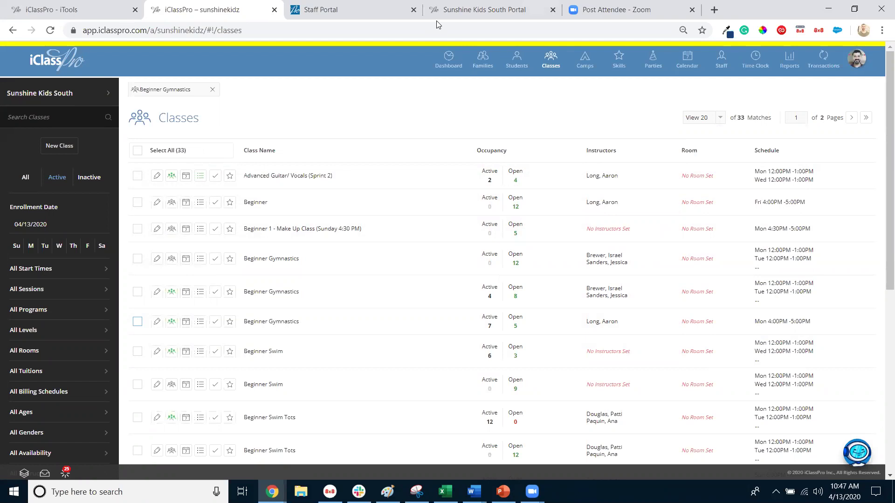
Switch to the Staff Portal, open Skill Tracking and filter the classes to the 04:00 PM - 04:29 PM start time
{"action": "left_click", "coordinate": [311, 51]}
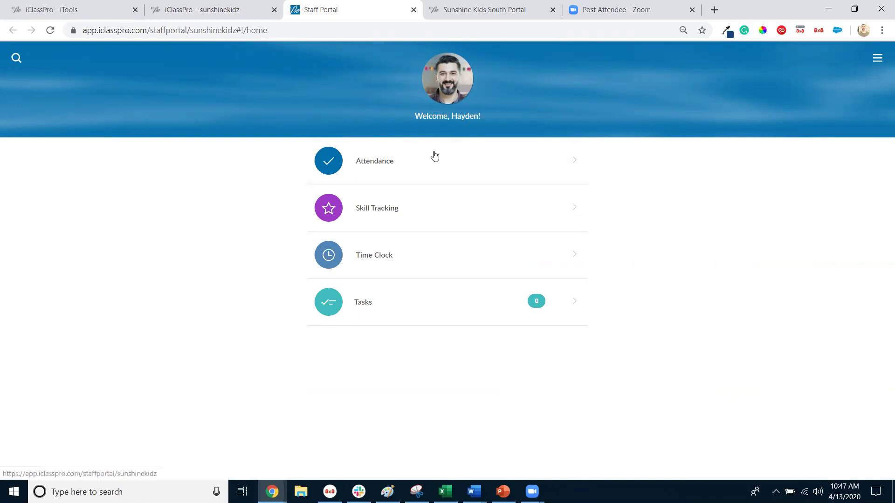
{"action": "left_click", "coordinate": [422, 215]}
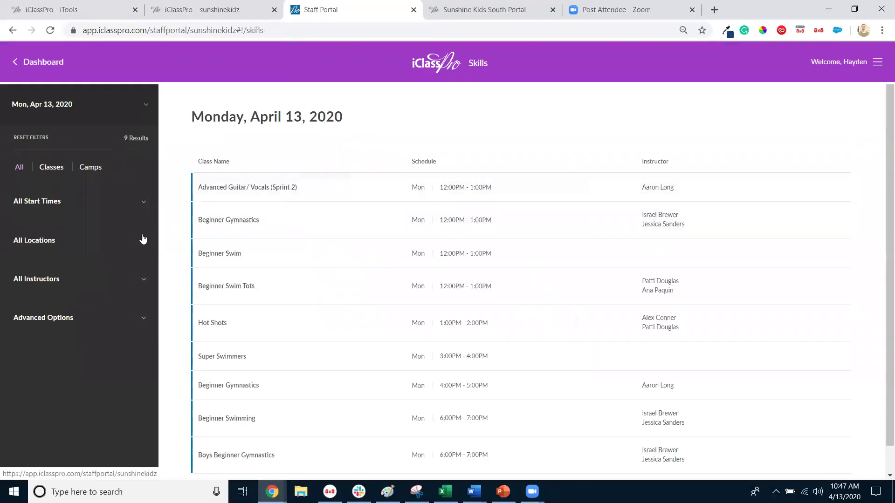
{"action": "left_click", "coordinate": [85, 203]}
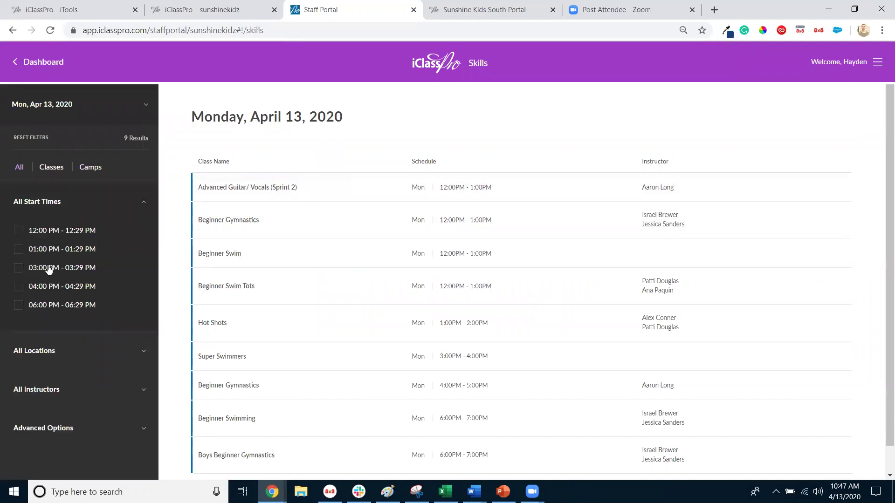
{"action": "left_click", "coordinate": [19, 287]}
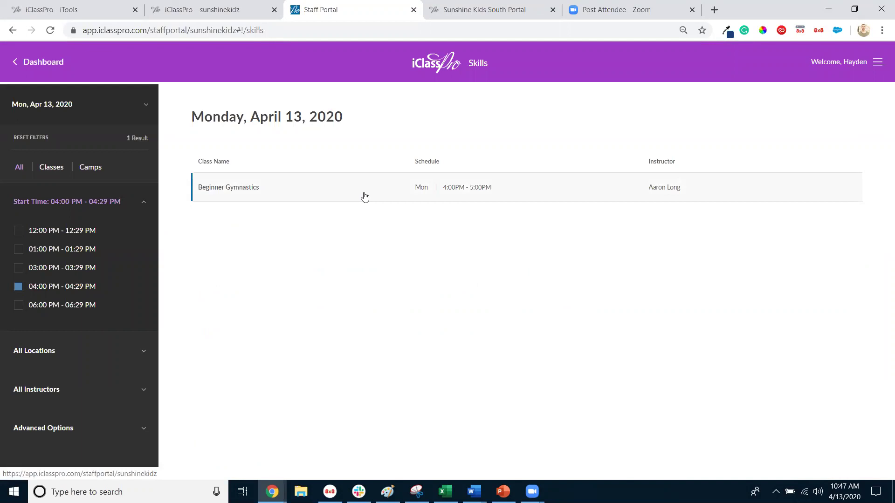
Open the Beginner Gymnastics class and bring up its Balancing skill, under the Beginner level's Beam event, for evaluation
{"action": "left_click", "coordinate": [277, 190]}
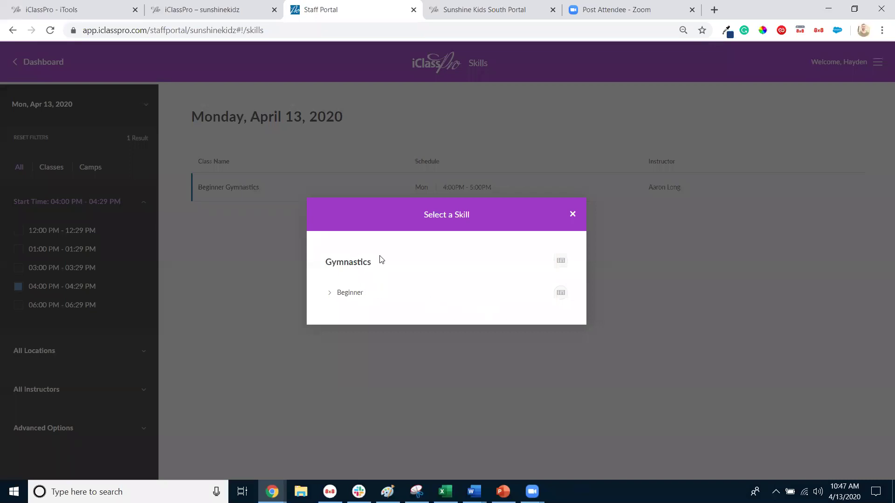
{"action": "left_click", "coordinate": [350, 295]}
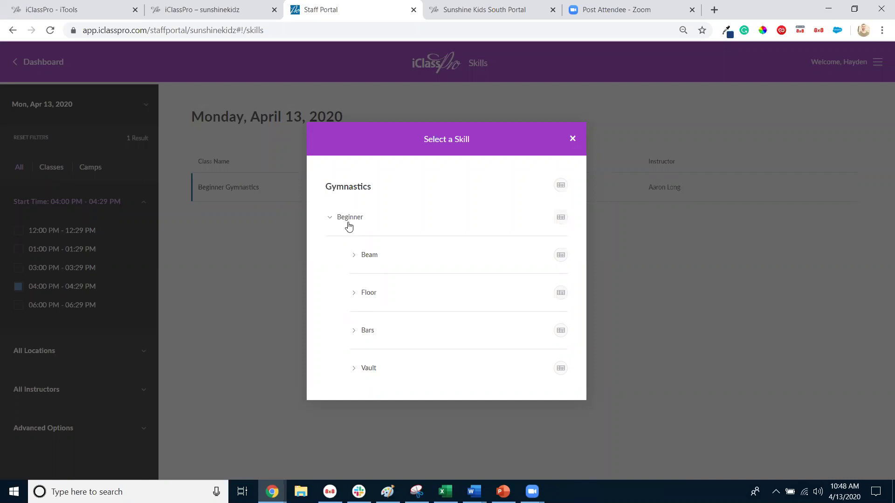
{"action": "left_click", "coordinate": [371, 257]}
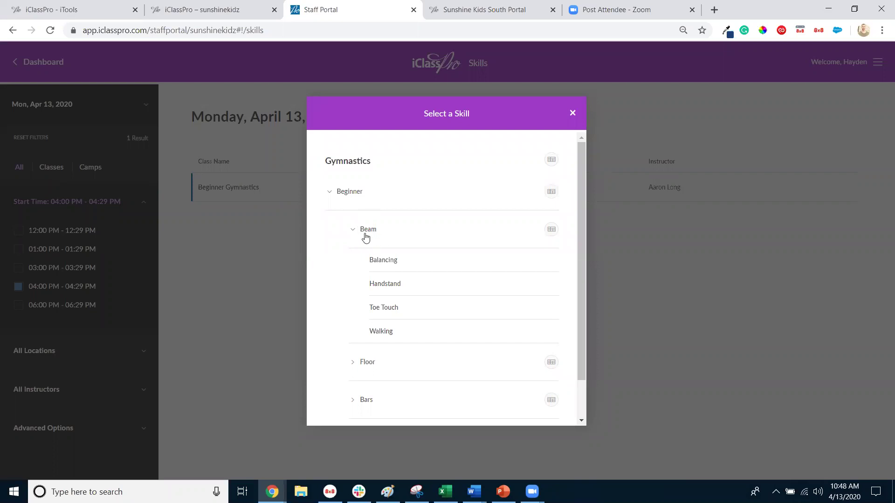
{"action": "left_click", "coordinate": [392, 268]}
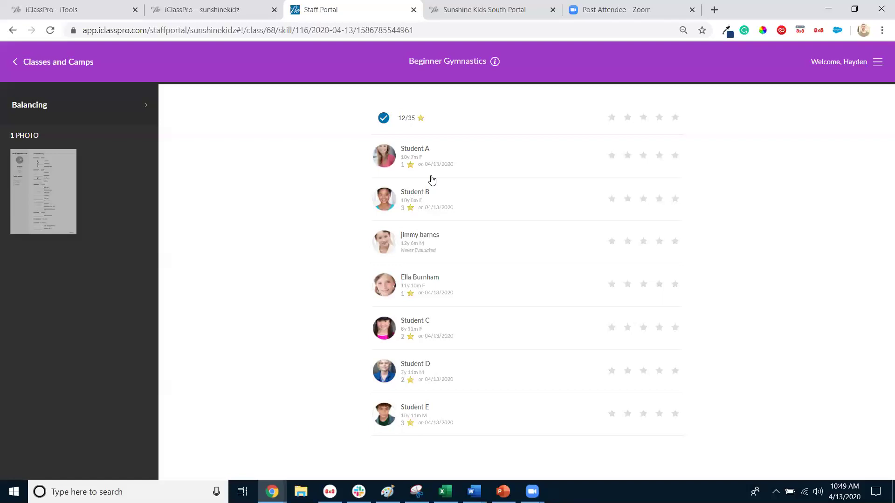
Try rating Balancing individually: 3, 4, 2 and 4 stars for the first four students, 3 for Student D and 4 for Student E
{"action": "left_click", "coordinate": [627, 156]}
{"action": "left_click", "coordinate": [644, 156]}
{"action": "left_click", "coordinate": [653, 203]}
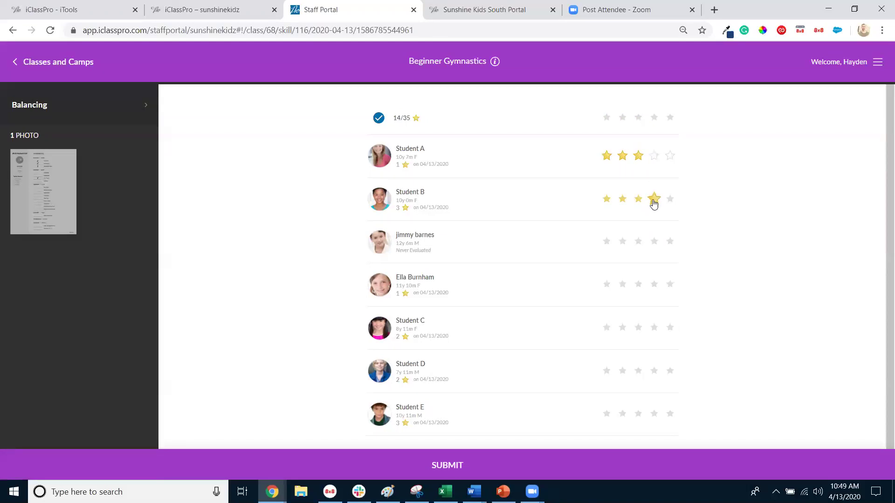
{"action": "left_click", "coordinate": [654, 284]}
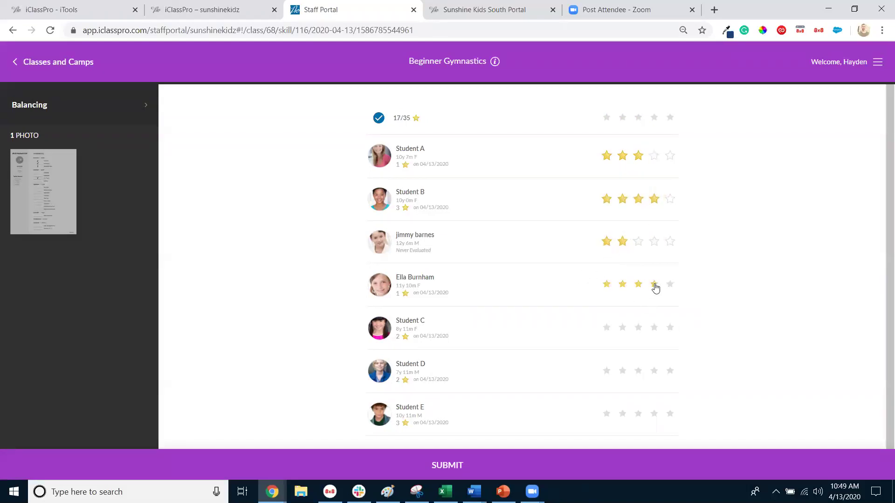
{"action": "left_click", "coordinate": [639, 373]}
{"action": "left_click", "coordinate": [655, 416]}
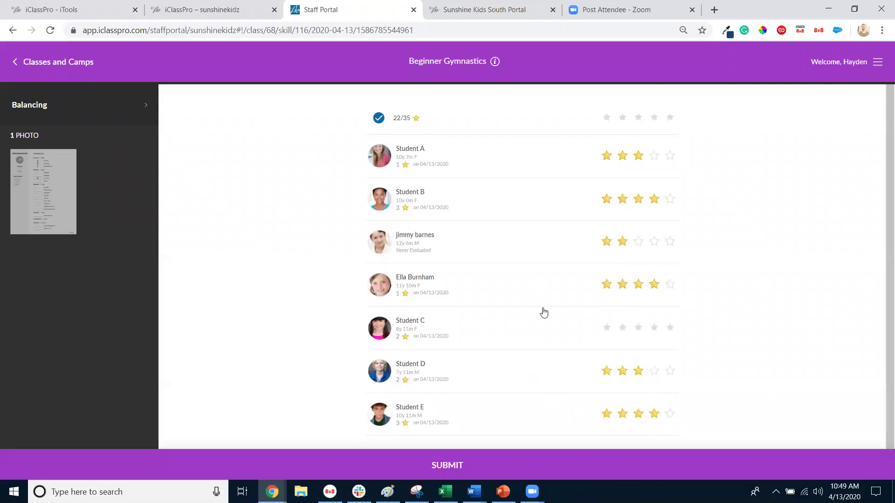
Try giving the whole class three stars for Balancing at once, and return to the class list without submitting
{"action": "scroll", "coordinate": [544, 317], "scroll_direction": "down", "scroll_amount": 1}
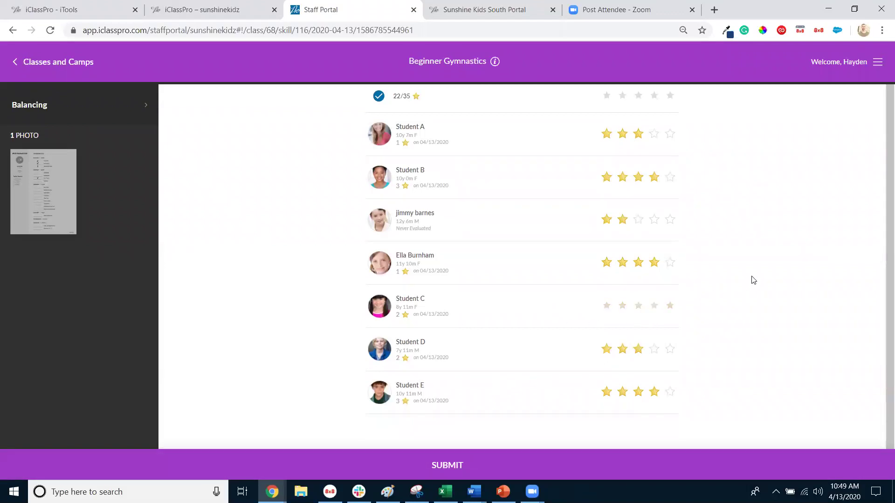
{"action": "scroll", "coordinate": [735, 202], "scroll_direction": "up", "scroll_amount": 1}
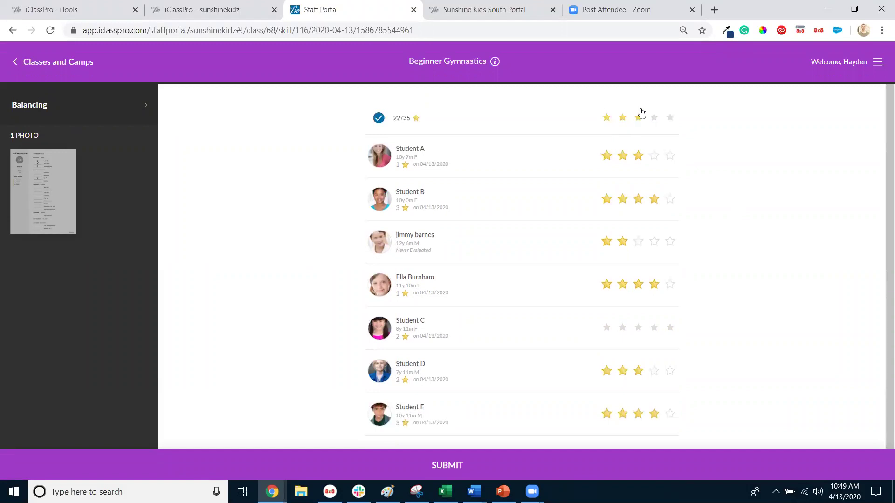
{"action": "left_click", "coordinate": [638, 118]}
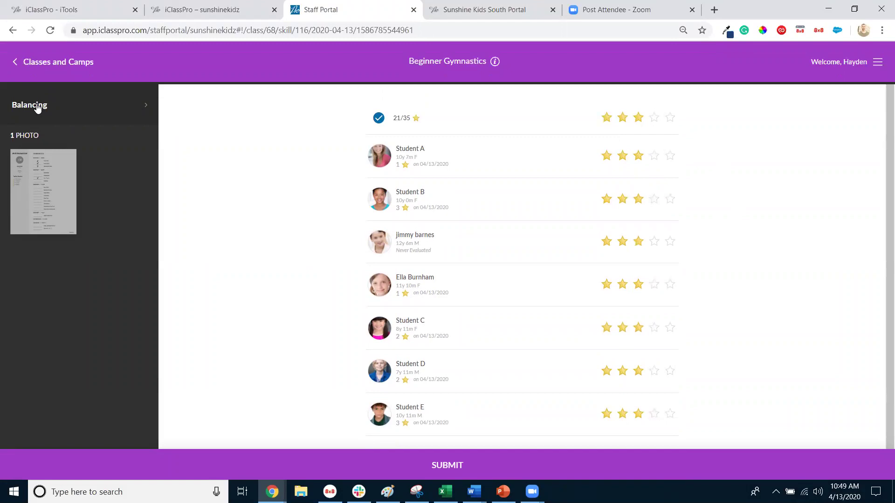
{"action": "left_click", "coordinate": [45, 69]}
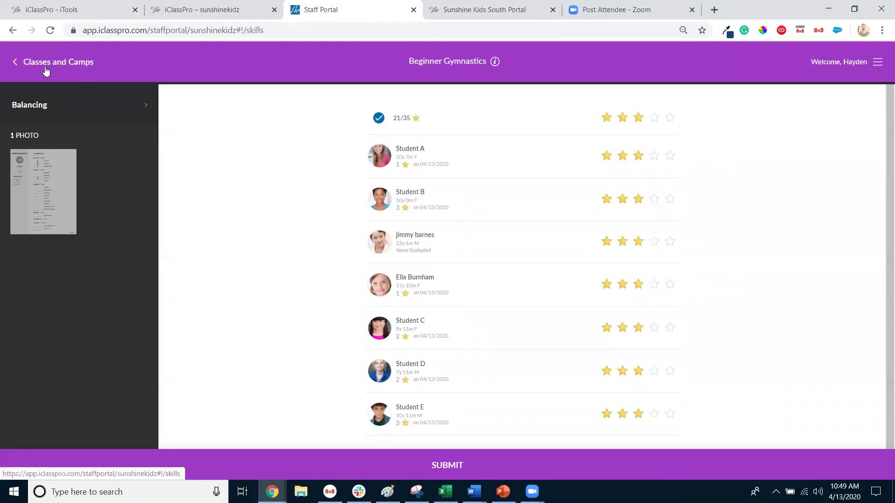
Open the Grid View evaluations of the Beginner level's Beam event for the Beginner Gymnastics class
{"action": "left_click", "coordinate": [279, 187]}
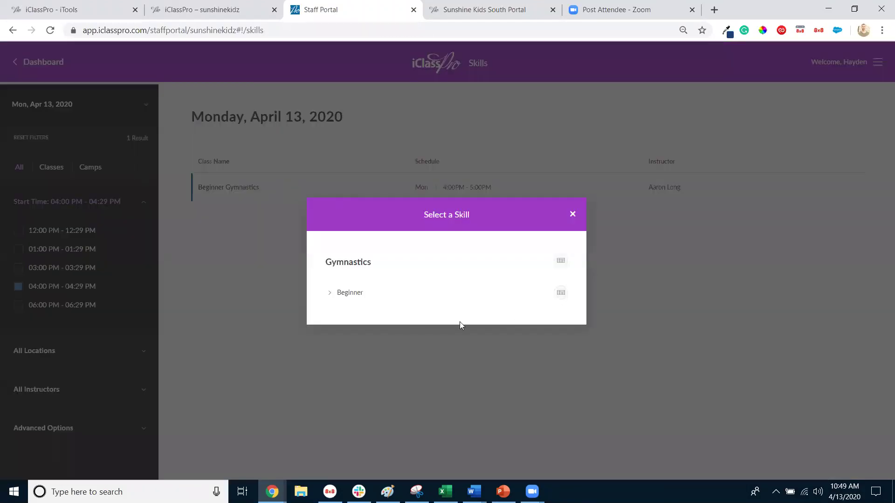
{"action": "left_click", "coordinate": [363, 293]}
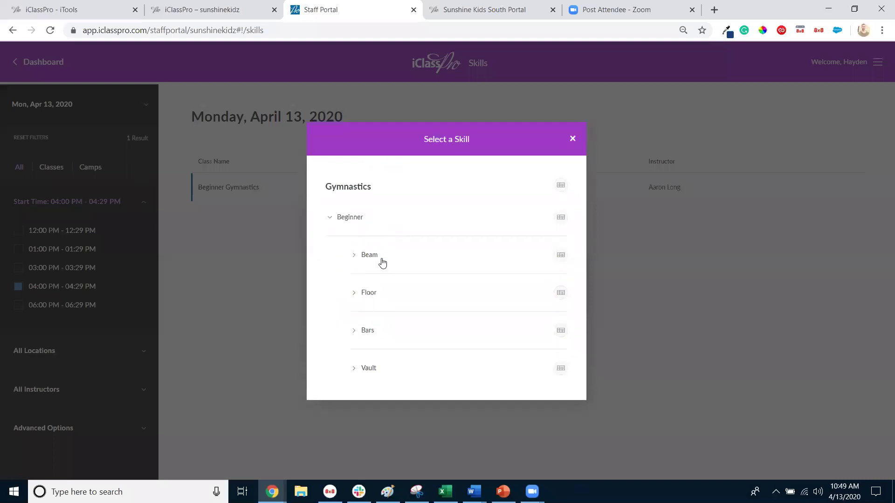
{"action": "left_click", "coordinate": [369, 257]}
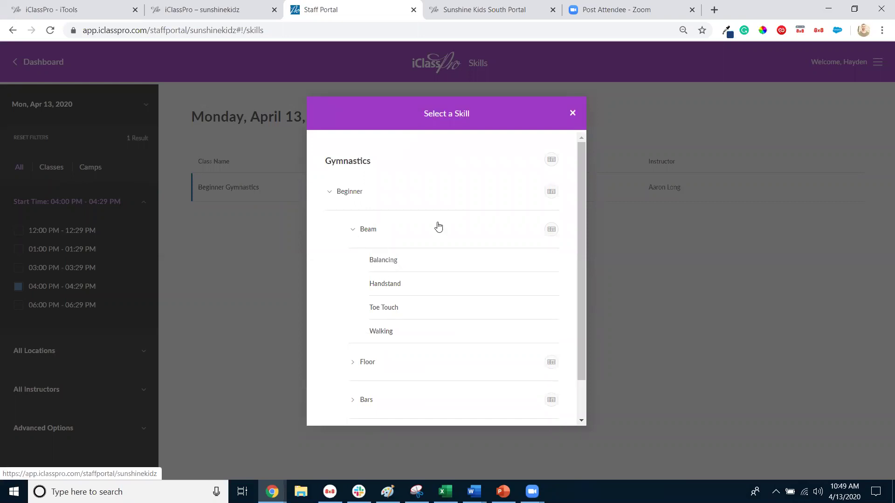
{"action": "left_click", "coordinate": [388, 239]}
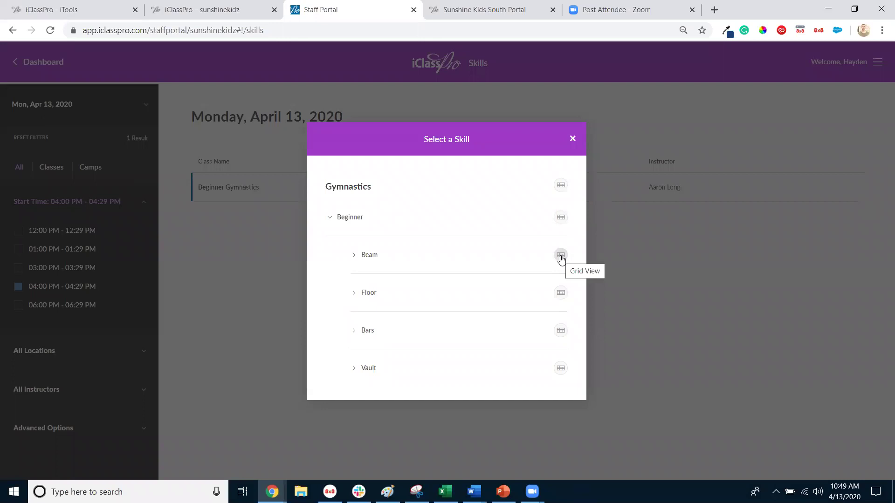
{"action": "left_click", "coordinate": [561, 258]}
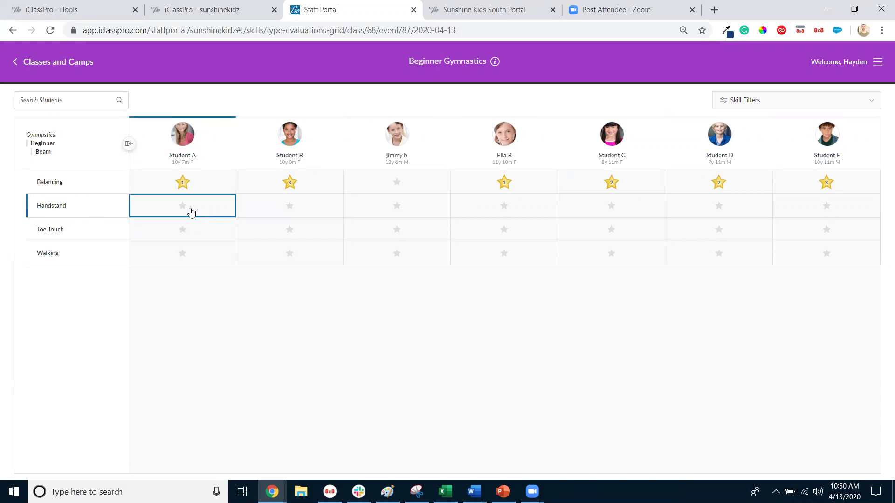
Evaluate Student A's Handstand with two stars and the comment "she did great!", and submit the evaluation
{"action": "left_click", "coordinate": [208, 210]}
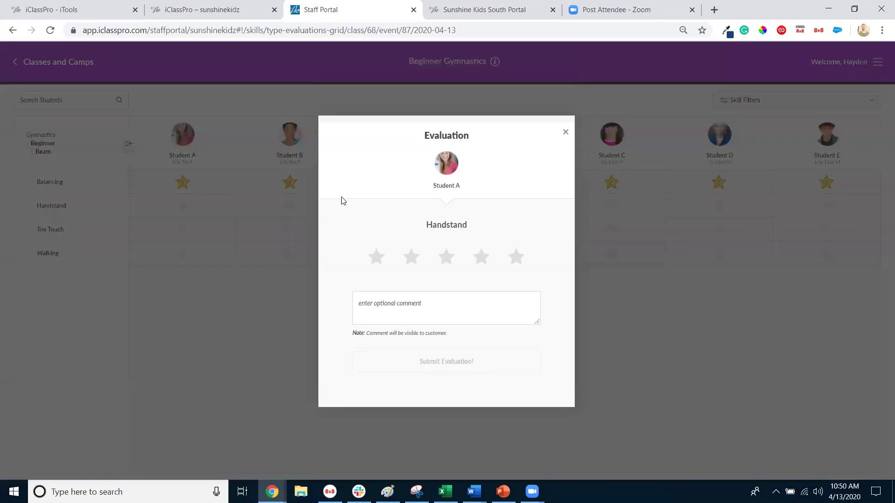
{"action": "left_click", "coordinate": [565, 133]}
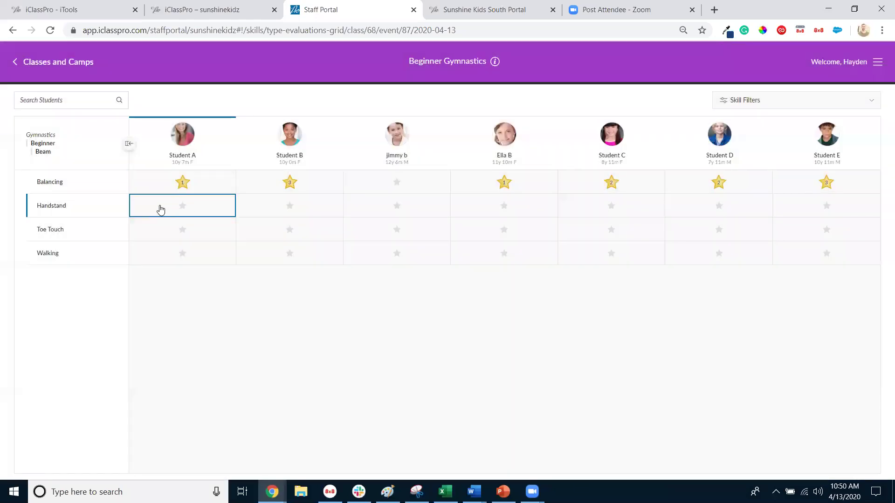
{"action": "left_click", "coordinate": [185, 211]}
{"action": "left_click", "coordinate": [404, 305]}
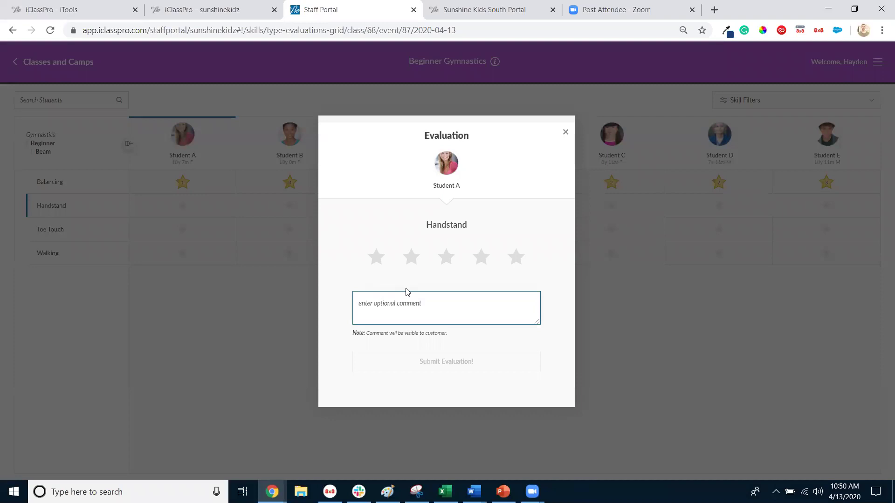
{"action": "left_click", "coordinate": [412, 259]}
{"action": "type", "text": "she did great!"}
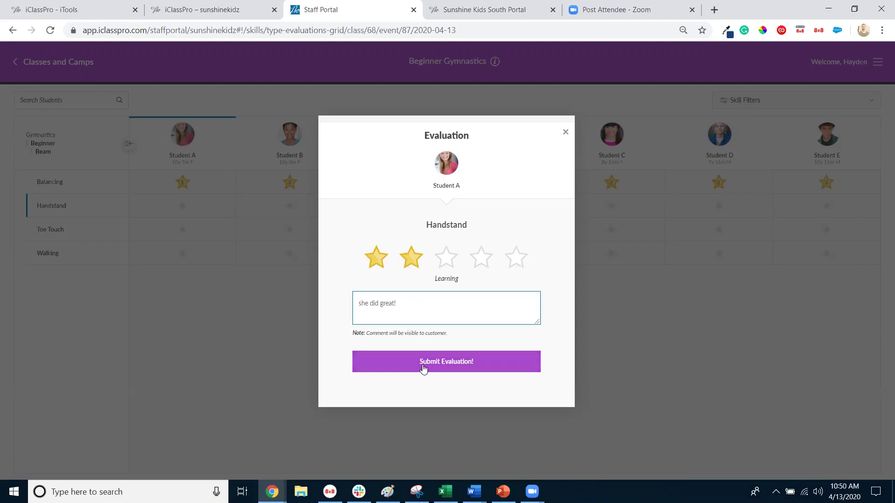
{"action": "left_click", "coordinate": [428, 366]}
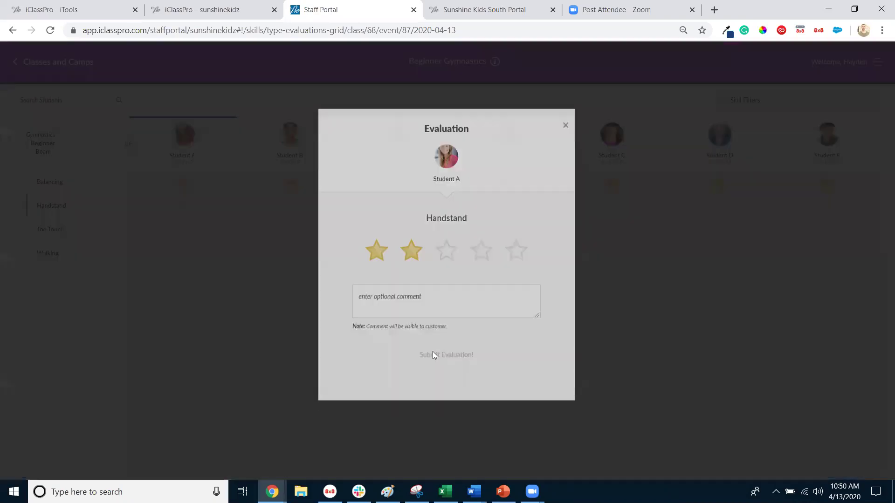
{"action": "left_click", "coordinate": [565, 199]}
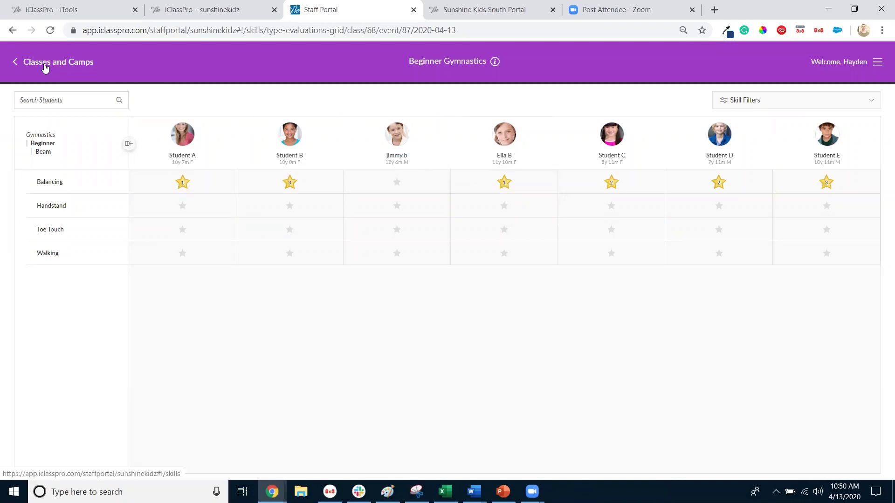
Leave the Beam grid and reopen the Beginner Gymnastics class's student list for the Balancing skill
{"action": "left_click", "coordinate": [45, 66]}
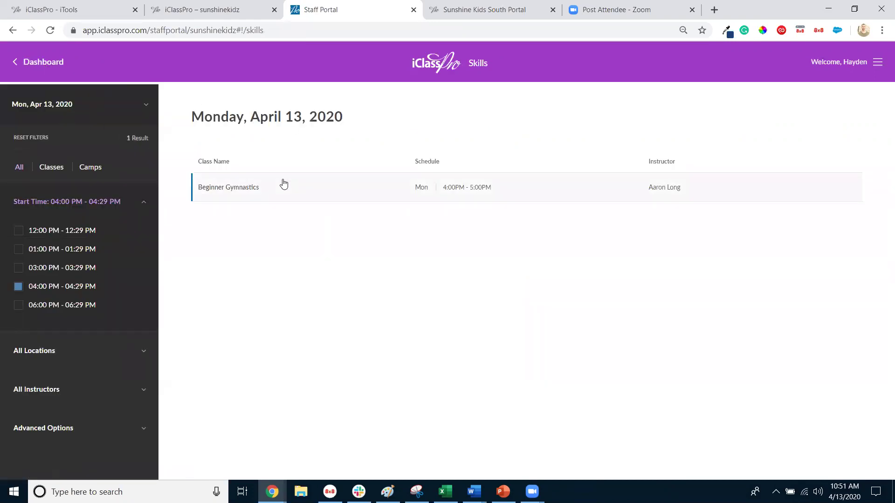
{"action": "left_click", "coordinate": [288, 190]}
{"action": "left_click", "coordinate": [370, 295]}
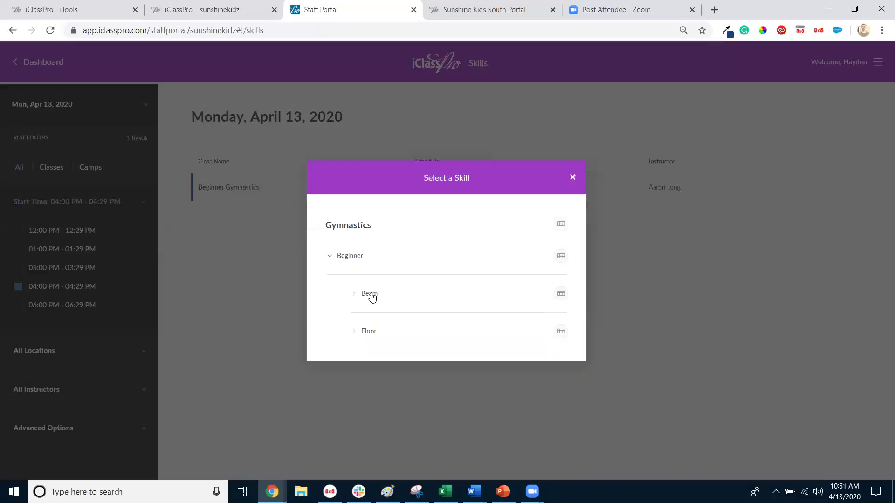
{"action": "left_click", "coordinate": [374, 257]}
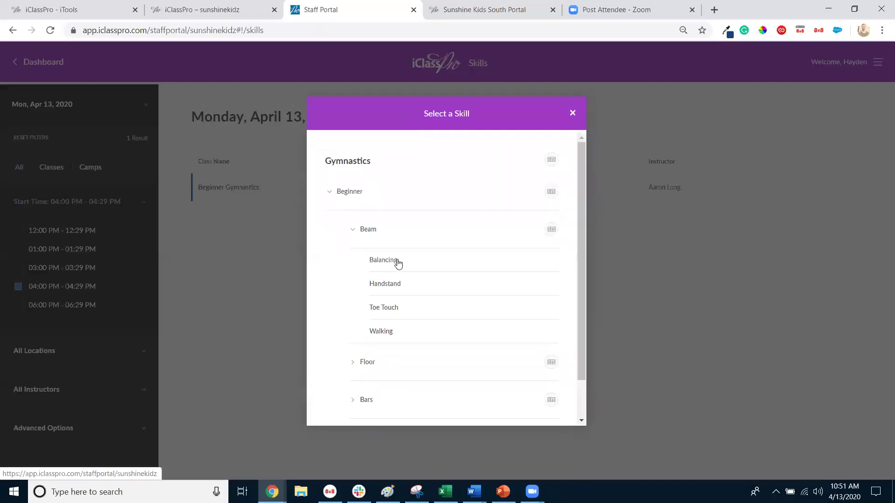
{"action": "left_click", "coordinate": [398, 264]}
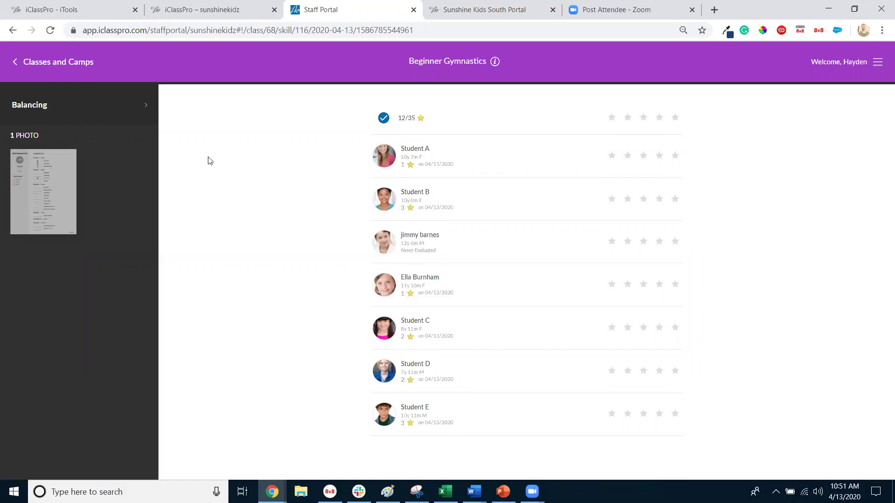
Look through the skill selector from the Balancing evaluation page, expanding Beginner and Beam, and close it without switching skills
{"action": "left_click", "coordinate": [37, 109]}
{"action": "left_click", "coordinate": [572, 215]}
{"action": "left_click", "coordinate": [30, 104]}
{"action": "left_click", "coordinate": [357, 292]}
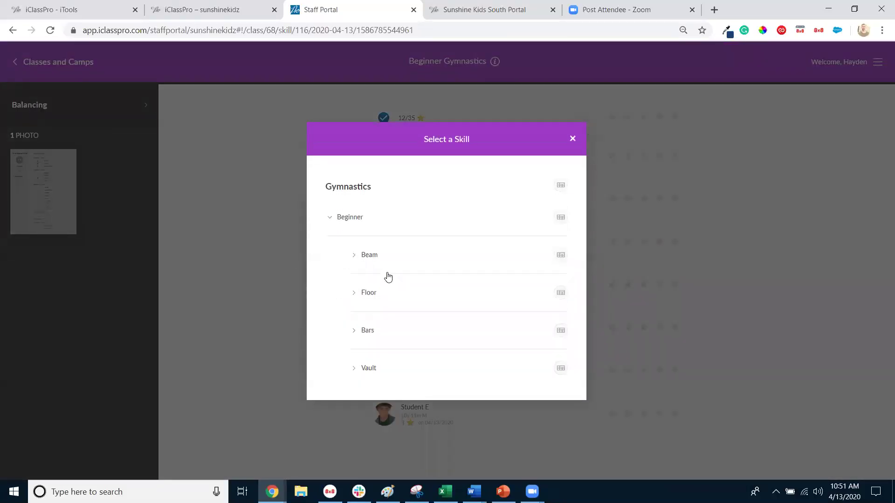
{"action": "left_click", "coordinate": [386, 260]}
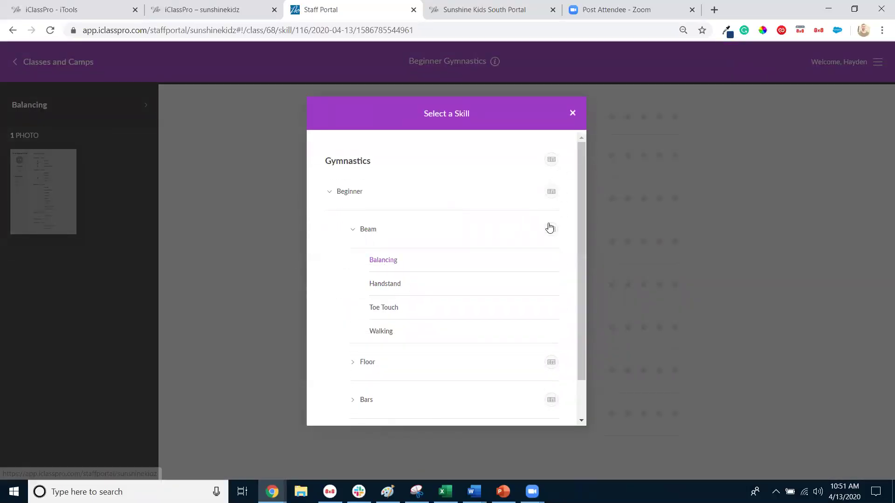
{"action": "left_click", "coordinate": [573, 113]}
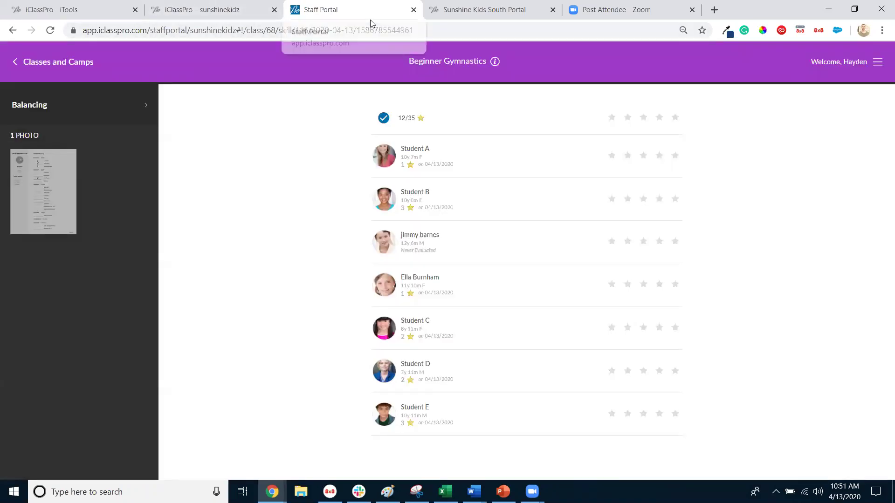
Switch from the Staff Portal to the iClassPro office site, open the Skills section and look at its ratings filter options
{"action": "key", "text": "ctrl+shift+Tab"}
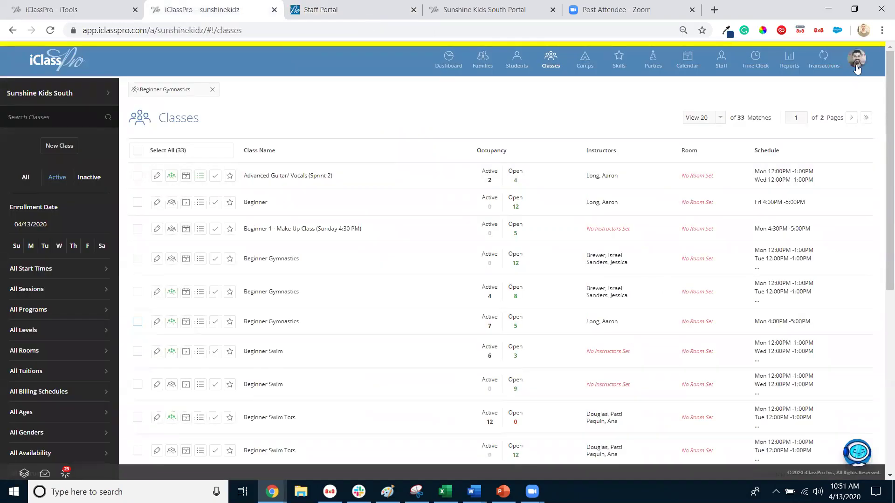
{"action": "left_click", "coordinate": [540, 18]}
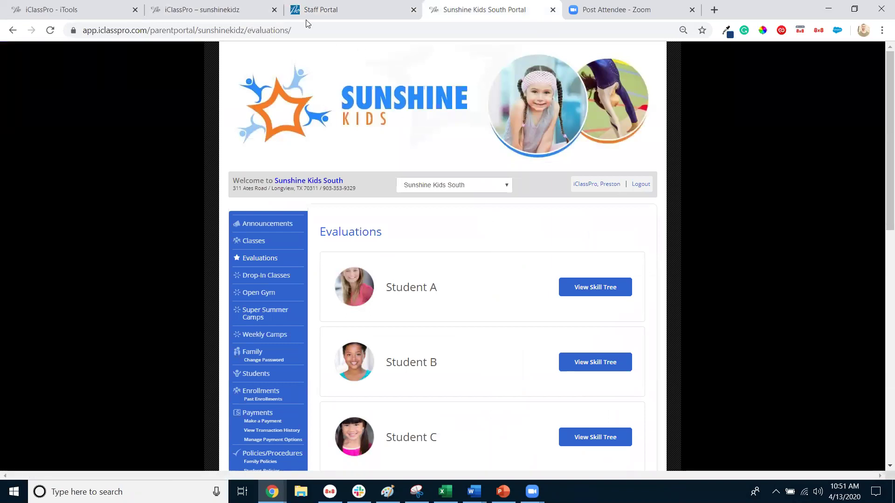
{"action": "left_click", "coordinate": [210, 8]}
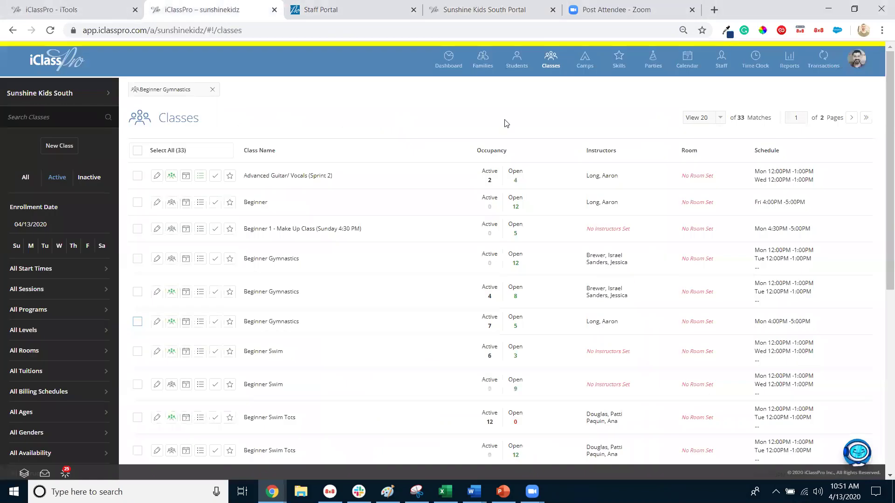
{"action": "left_click", "coordinate": [618, 61]}
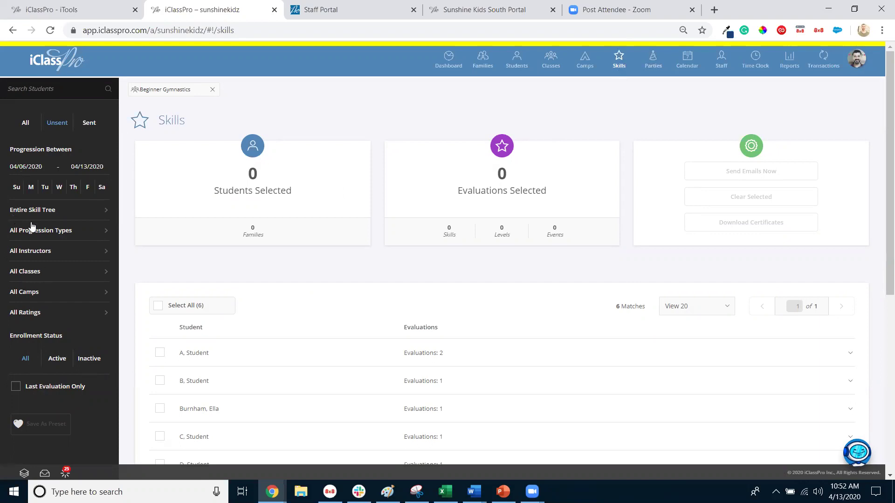
{"action": "left_click", "coordinate": [47, 316]}
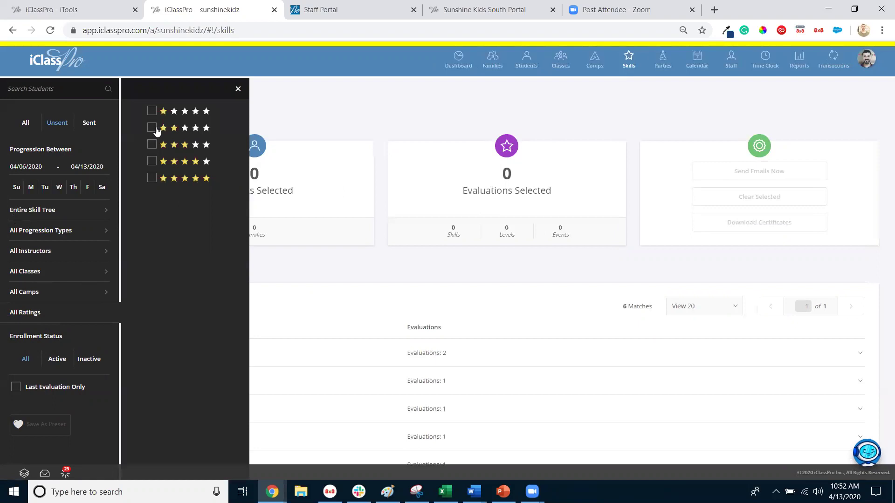
{"action": "left_click", "coordinate": [53, 321]}
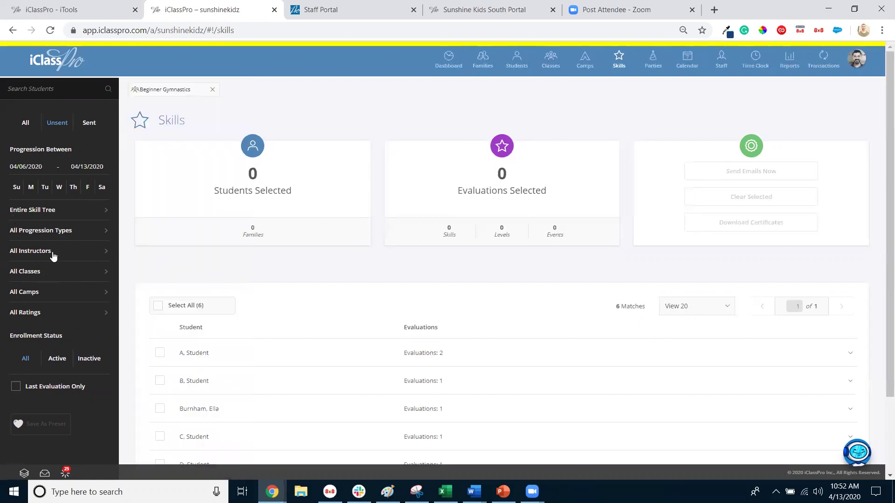
Look through the progression type and skill tree filters, and briefly switch Last Evaluation Only on and off
{"action": "left_click", "coordinate": [61, 232]}
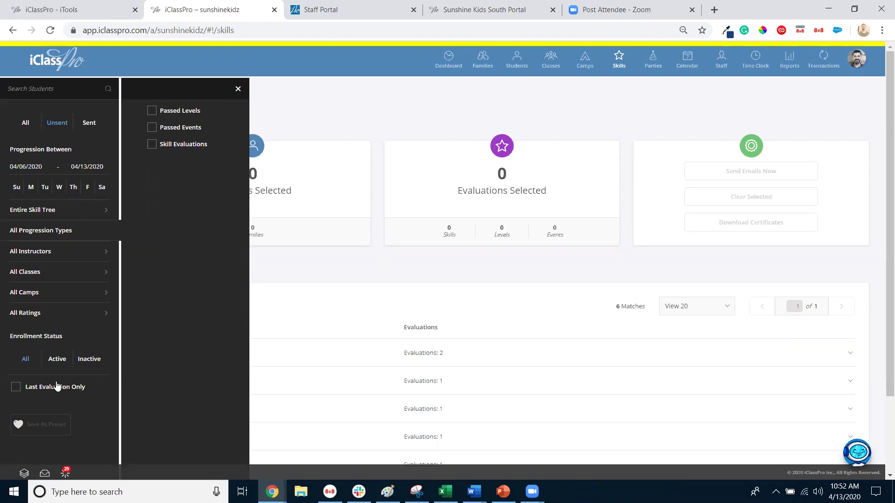
{"action": "left_click", "coordinate": [238, 89]}
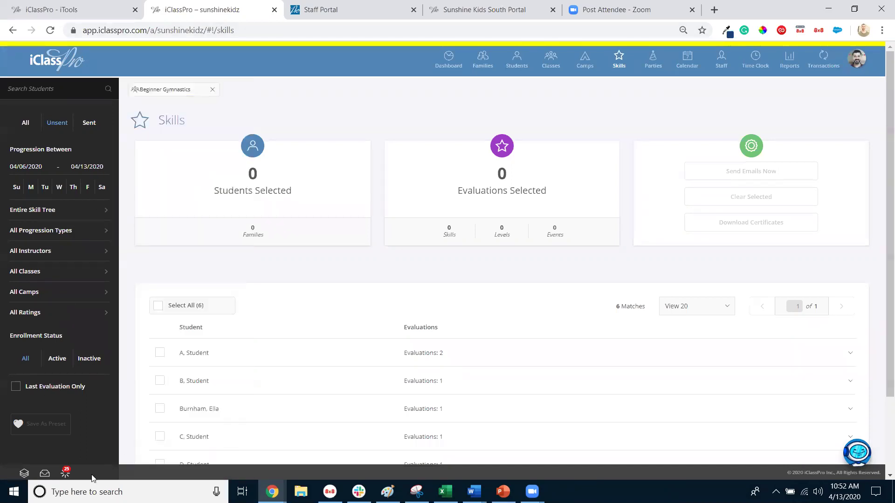
{"action": "left_click", "coordinate": [53, 388]}
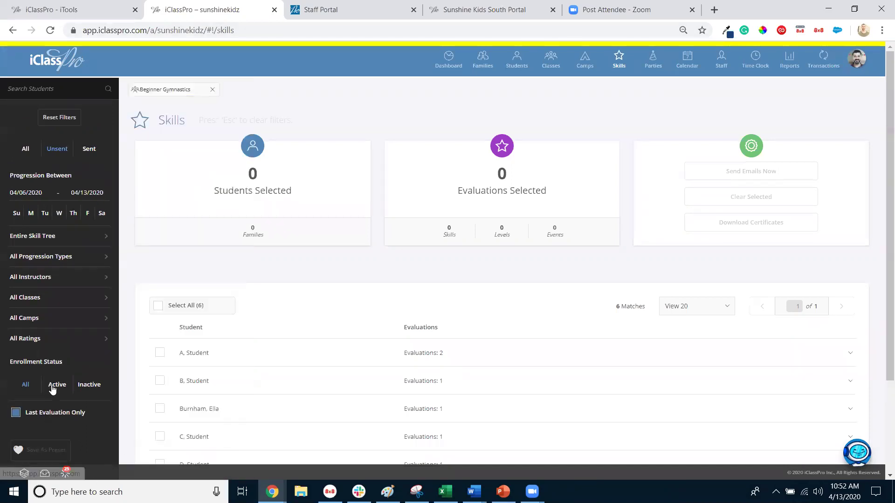
{"action": "left_click", "coordinate": [16, 413]}
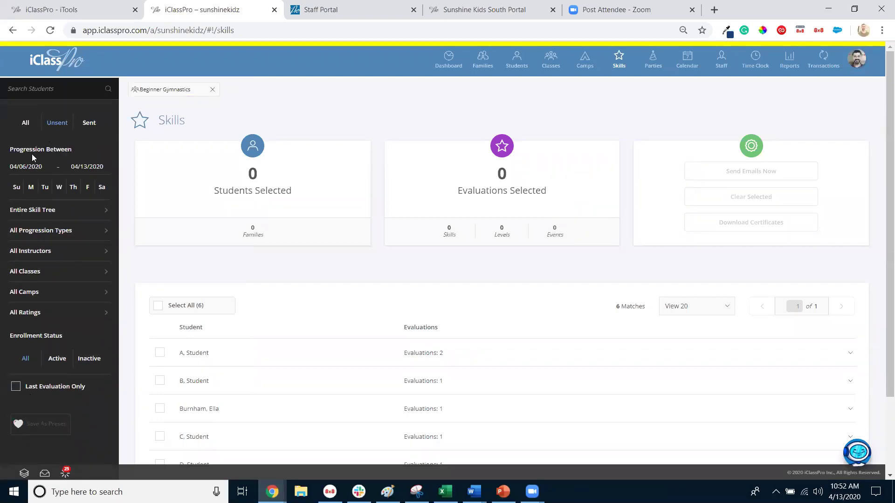
{"action": "left_click", "coordinate": [52, 209]}
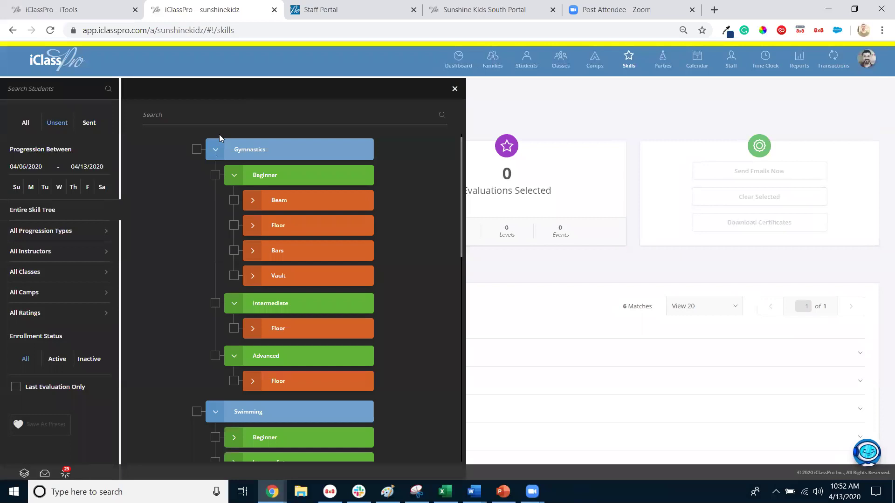
{"action": "left_click", "coordinate": [51, 211]}
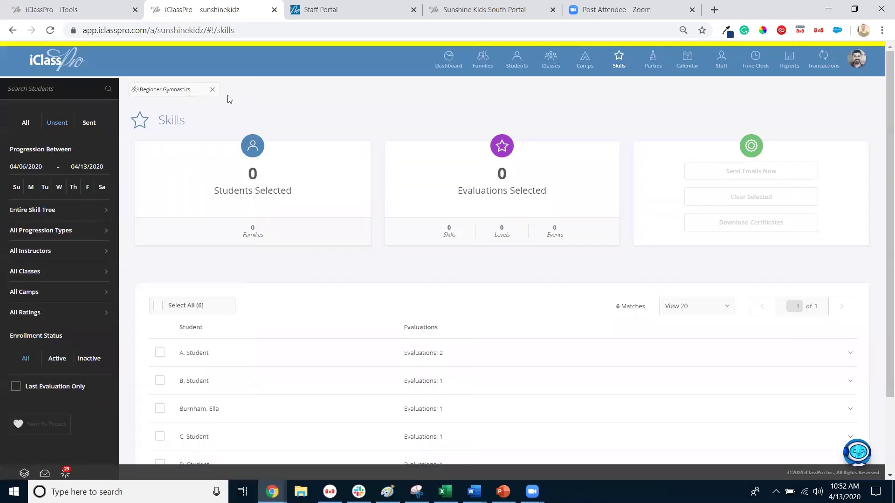
Close the Beginner Gymnastics record and review the dates, ratings, comment indicator and instructor of Student A's evaluations, collapsing them again
{"action": "left_click", "coordinate": [212, 92]}
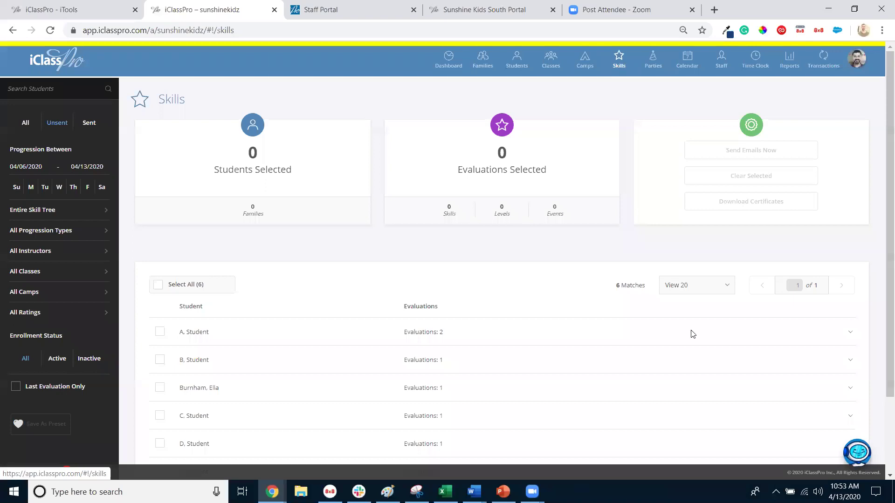
{"action": "scroll", "coordinate": [371, 279], "scroll_direction": "down", "scroll_amount": 2}
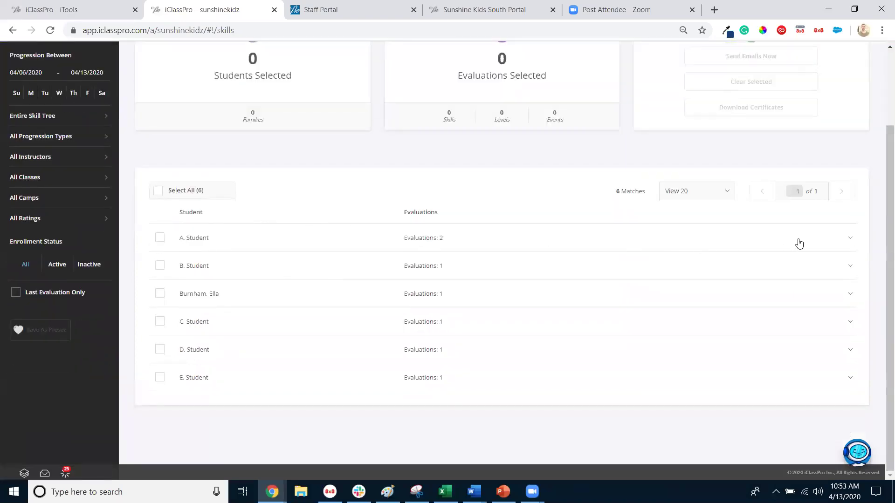
{"action": "left_click", "coordinate": [783, 242]}
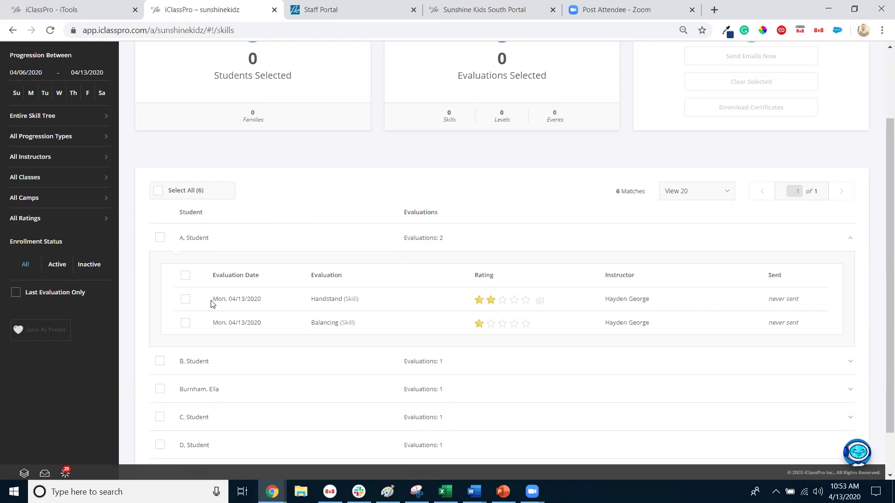
{"action": "left_click_drag", "start_coordinate": [210, 303], "coordinate": [498, 334]}
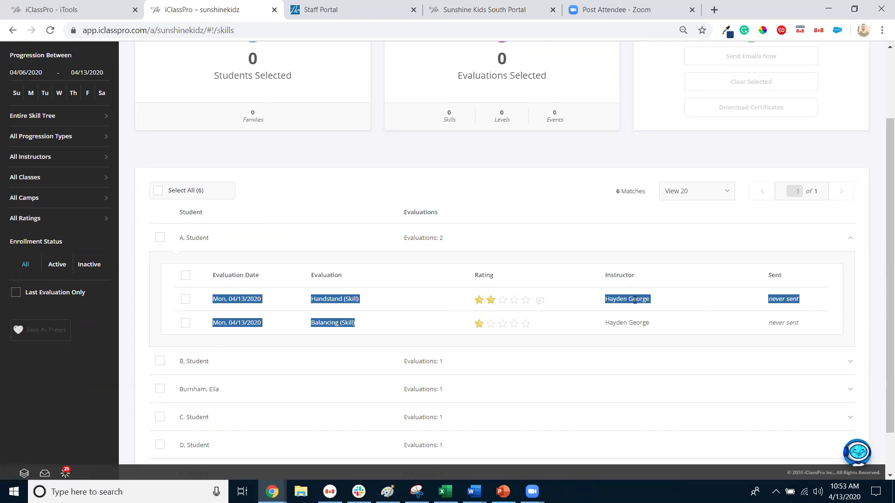
{"action": "left_click", "coordinate": [590, 309]}
{"action": "mouse_move", "coordinate": [541, 304]}
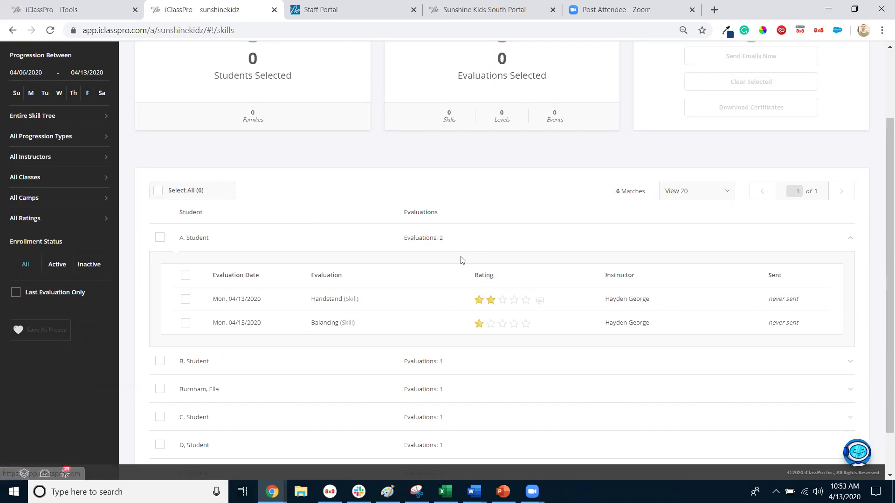
{"action": "left_click", "coordinate": [434, 241]}
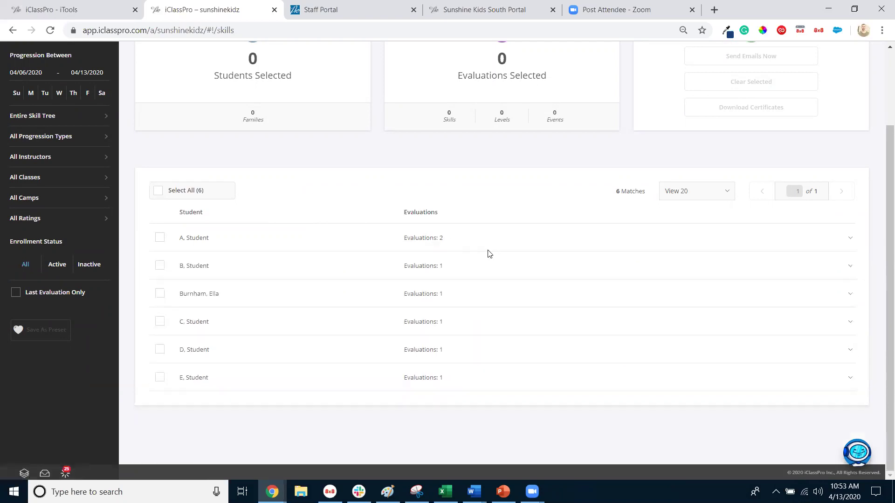
Select all students in the unsent evaluations list and look over the options for sending emails, clearing the selection and downloading certificates
{"action": "scroll", "coordinate": [489, 254], "scroll_direction": "up", "scroll_amount": 2}
{"action": "scroll", "coordinate": [489, 257], "scroll_direction": "down", "scroll_amount": 1}
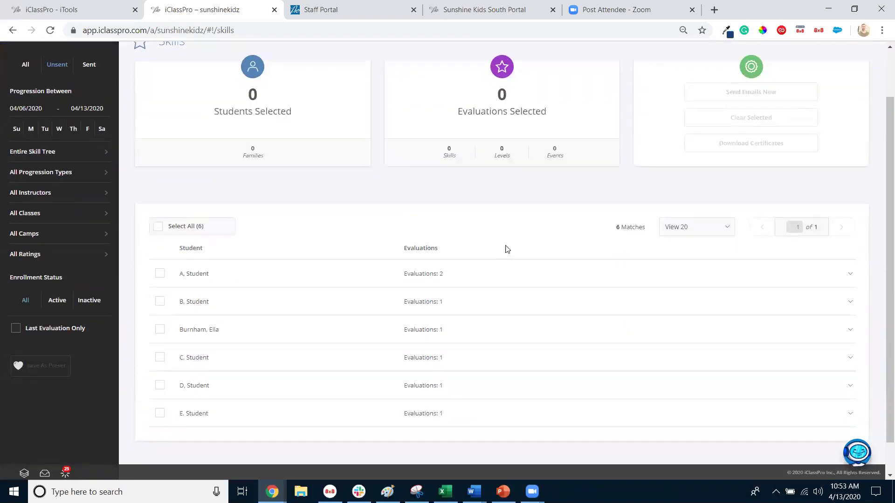
{"action": "scroll", "coordinate": [761, 142], "scroll_direction": "up", "scroll_amount": 1}
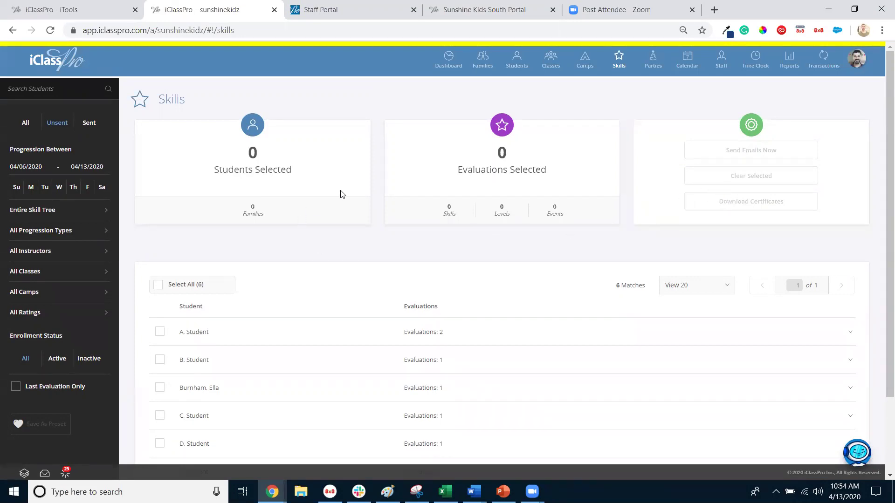
{"action": "scroll", "coordinate": [342, 194], "scroll_direction": "down", "scroll_amount": 1}
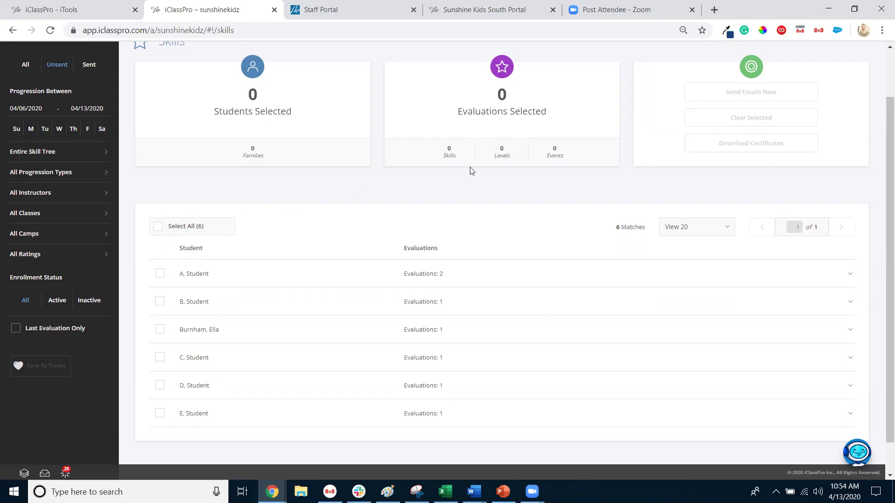
{"action": "left_click", "coordinate": [158, 226]}
{"action": "scroll", "coordinate": [487, 215], "scroll_direction": "up", "scroll_amount": 2}
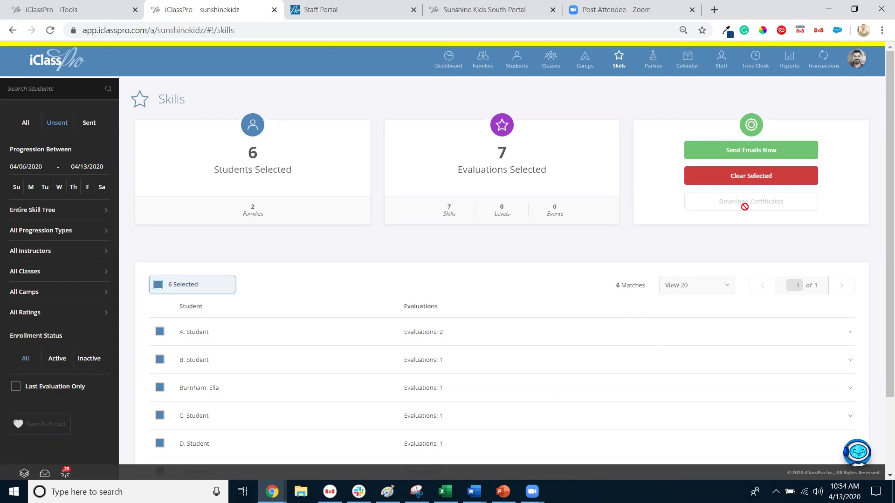
{"action": "scroll", "coordinate": [401, 293], "scroll_direction": "down", "scroll_amount": 2}
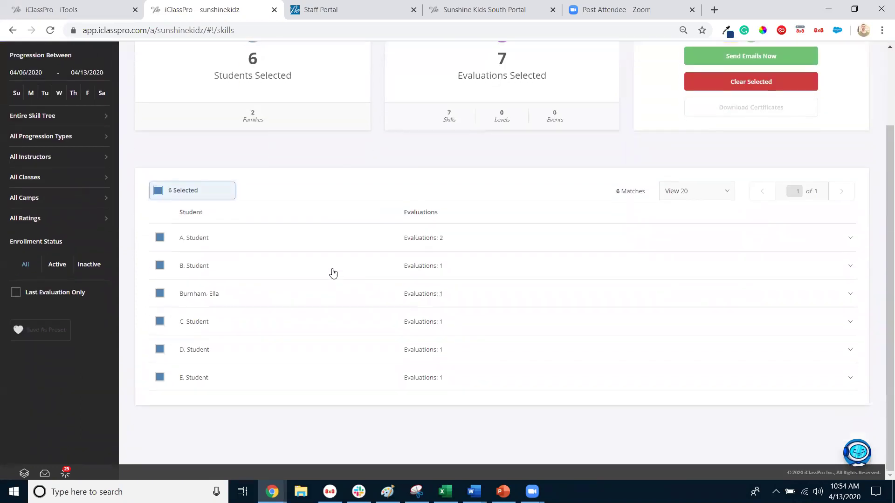
{"action": "scroll", "coordinate": [555, 240], "scroll_direction": "up", "scroll_amount": 2}
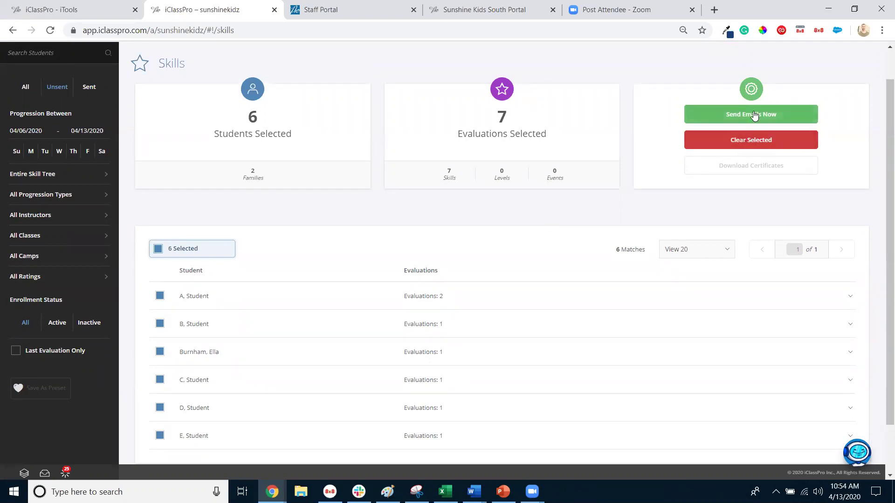
{"action": "scroll", "coordinate": [596, 214], "scroll_direction": "up", "scroll_amount": 1}
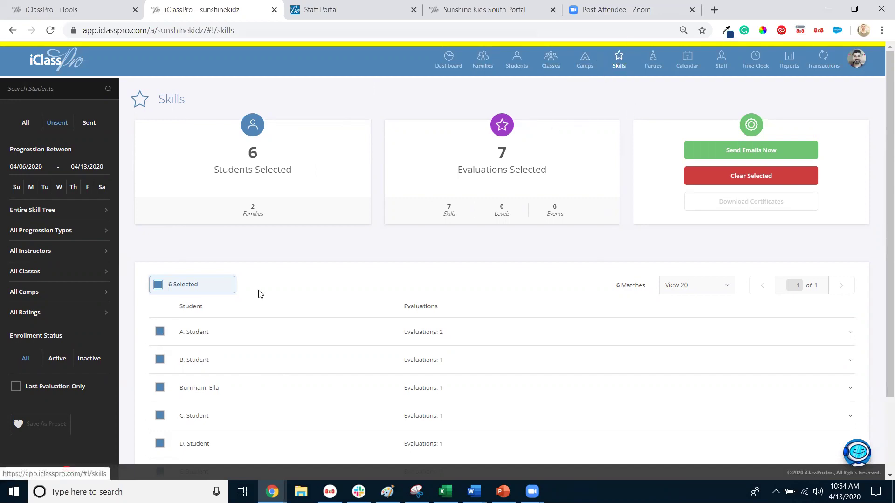
{"action": "scroll", "coordinate": [360, 259], "scroll_direction": "down", "scroll_amount": 2}
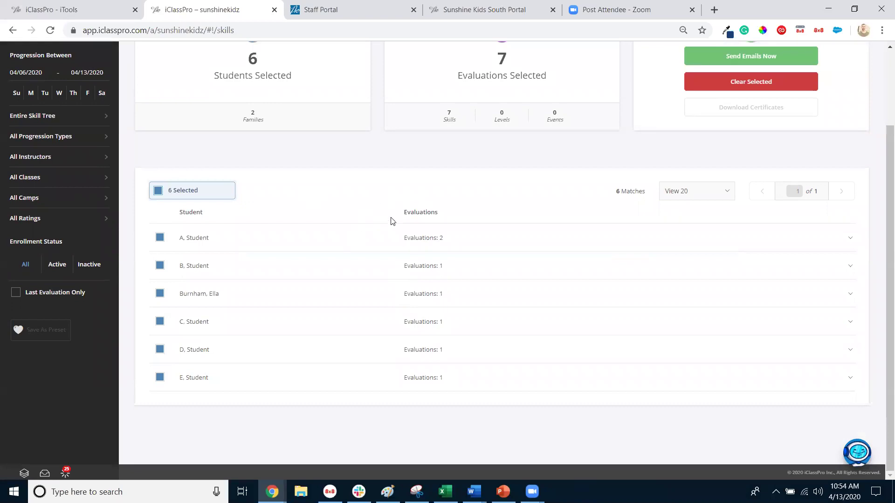
{"action": "scroll", "coordinate": [393, 221], "scroll_direction": "up", "scroll_amount": 2}
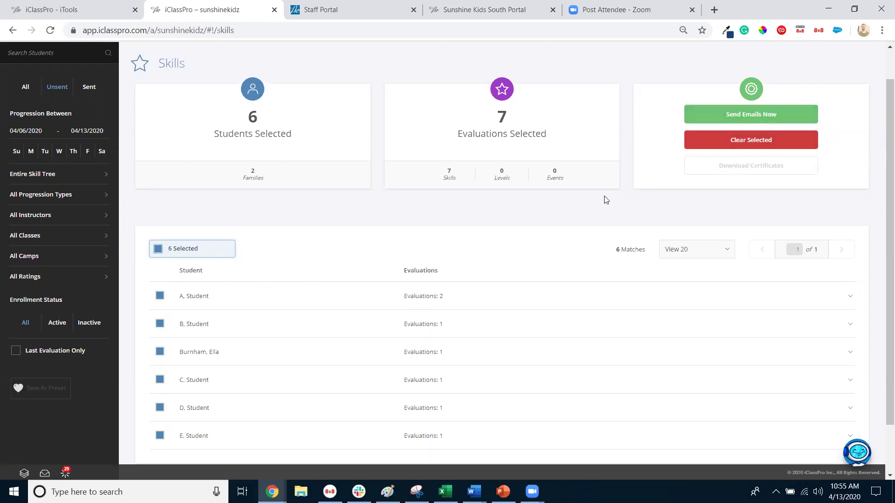
{"action": "scroll", "coordinate": [603, 198], "scroll_direction": "up", "scroll_amount": 1}
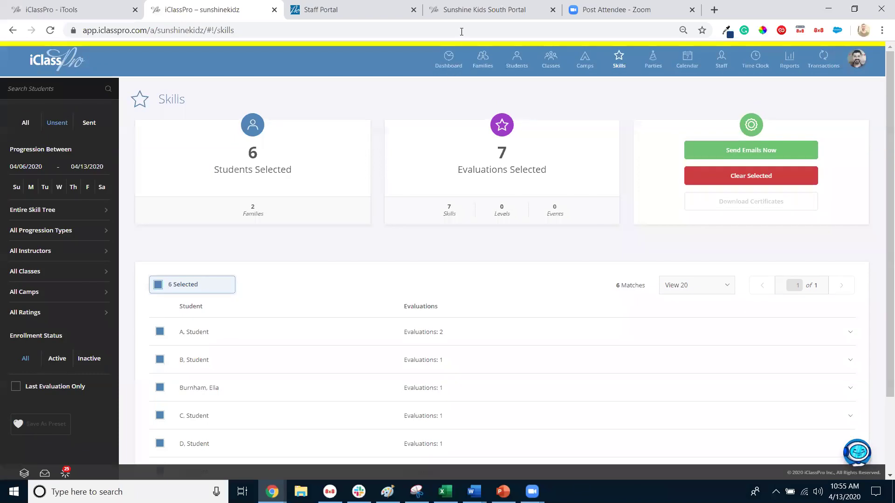
Switch to the Sunshine Kids South parent portal, reload its Evaluations page and look through the student list
{"action": "left_click", "coordinate": [502, 7]}
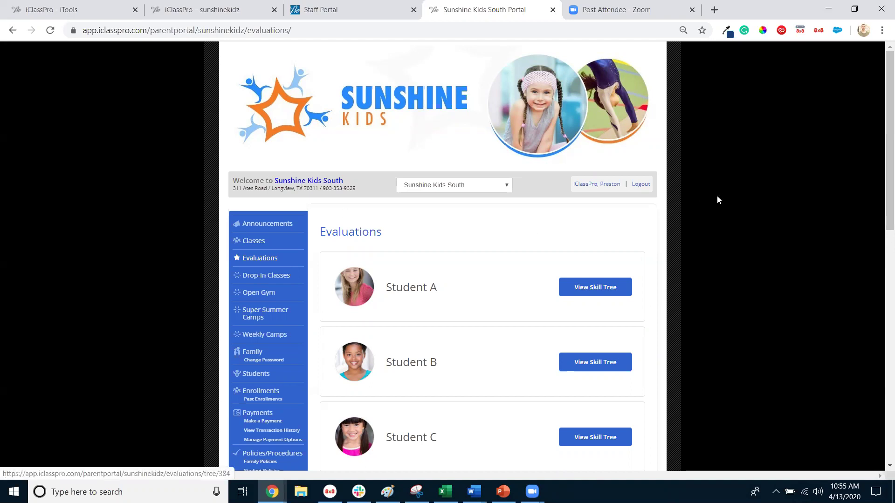
{"action": "scroll", "coordinate": [721, 196], "scroll_direction": "down", "scroll_amount": 1}
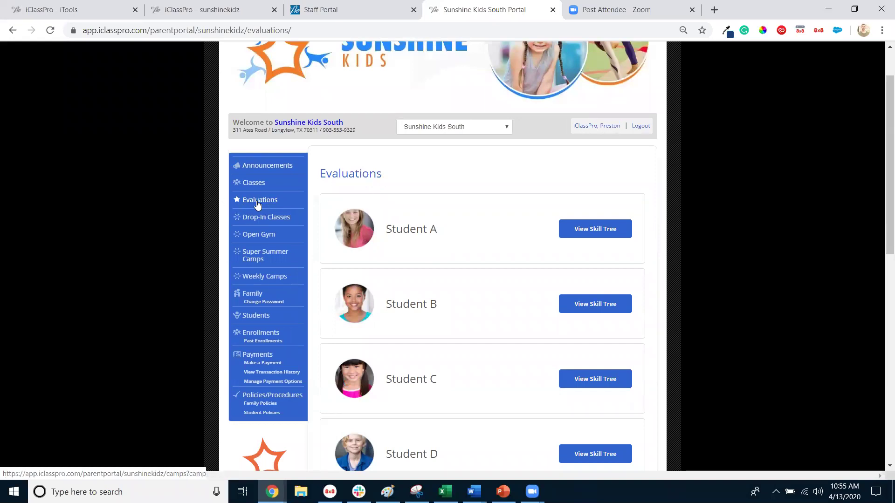
{"action": "left_click", "coordinate": [50, 30]}
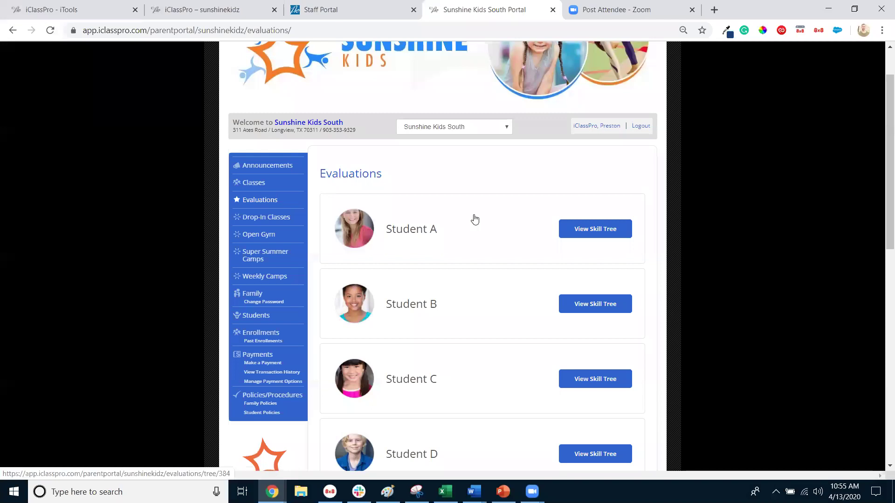
{"action": "scroll", "coordinate": [461, 212], "scroll_direction": "down", "scroll_amount": 3}
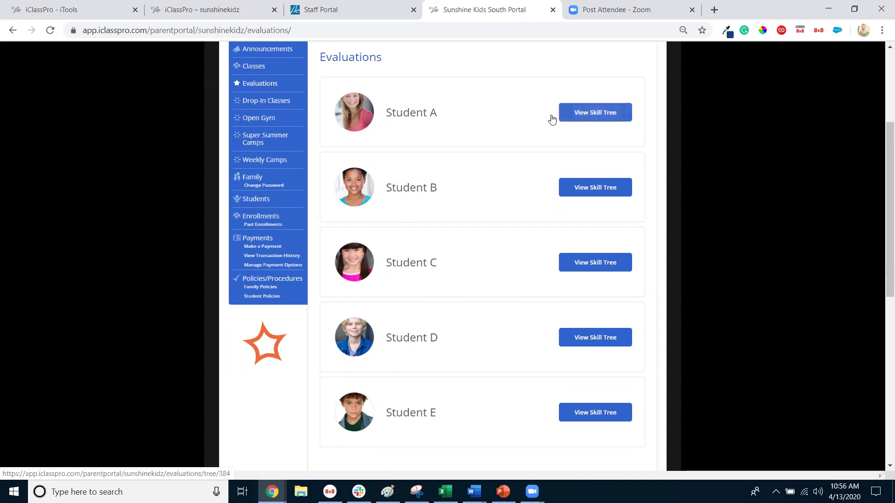
Open Student A's skill tree in the parent portal and examine the star totals and rating legend
{"action": "left_click", "coordinate": [596, 119]}
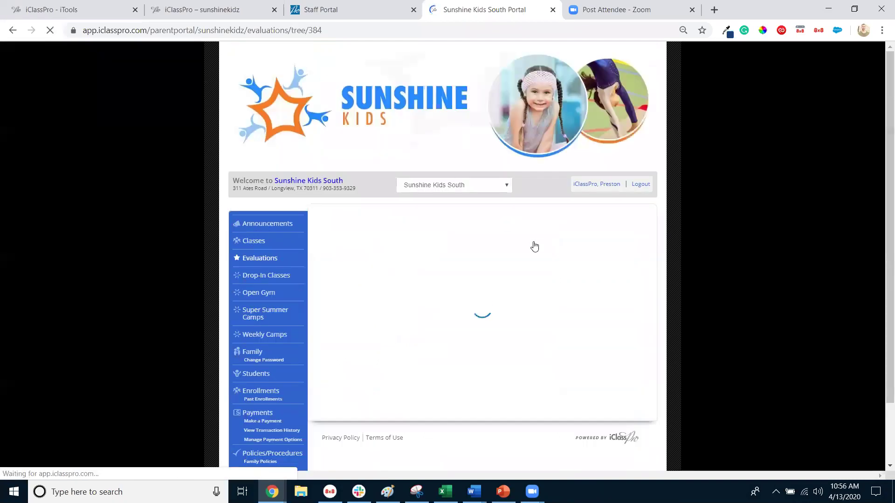
{"action": "scroll", "coordinate": [572, 257], "scroll_direction": "down", "scroll_amount": 2}
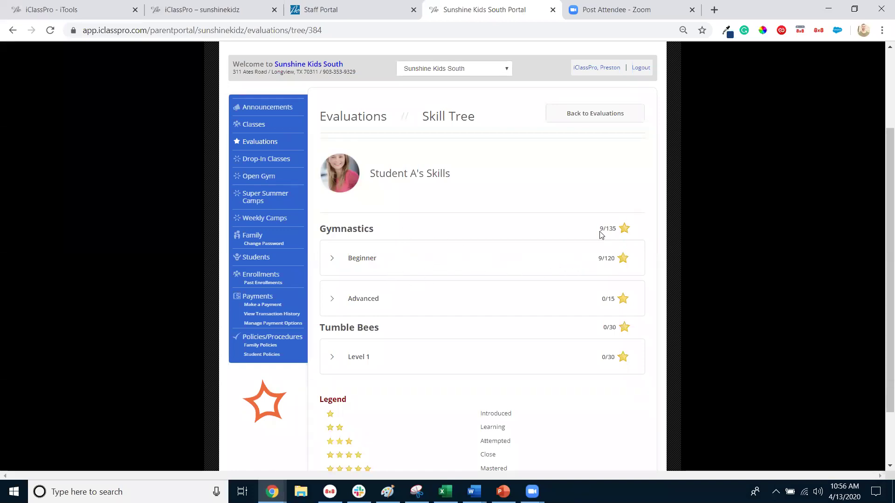
{"action": "scroll", "coordinate": [592, 331], "scroll_direction": "down", "scroll_amount": 2}
{"action": "left_click_drag", "start_coordinate": [522, 419], "coordinate": [425, 345]}
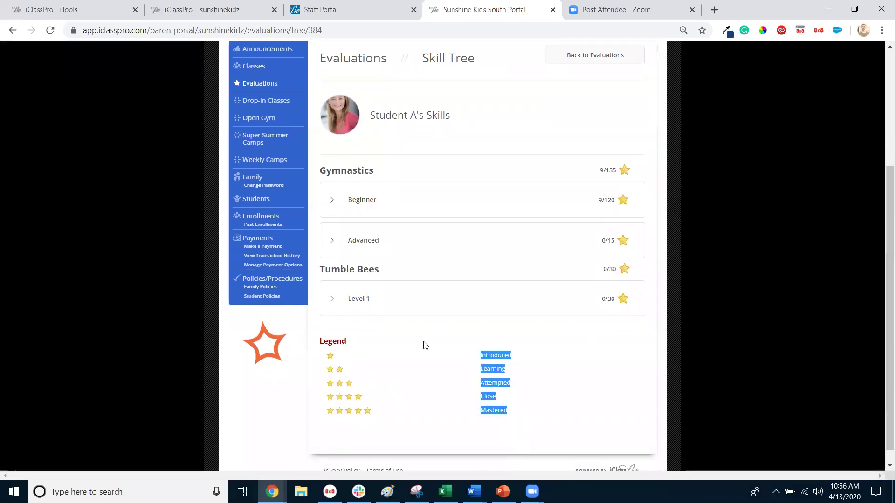
{"action": "left_click", "coordinate": [526, 349]}
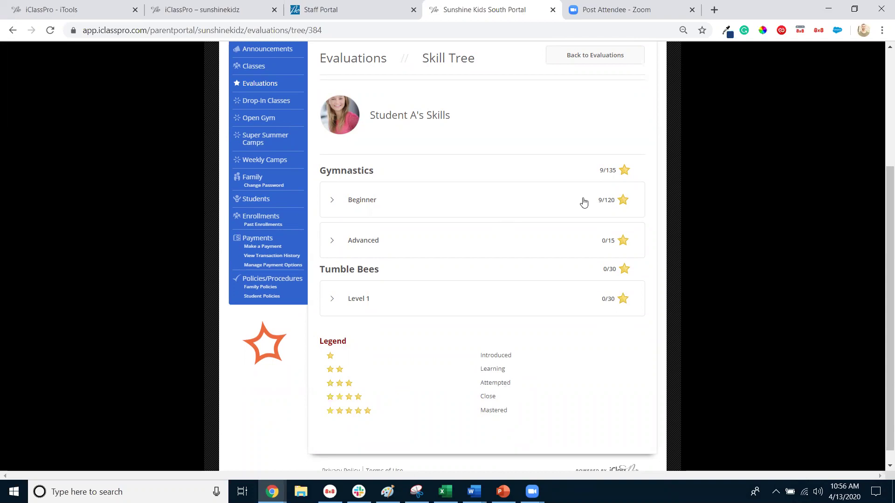
Expand Beginner and Beam under Gymnastics in Student A's skill tree to view the individual skill ratings
{"action": "left_click", "coordinate": [584, 202]}
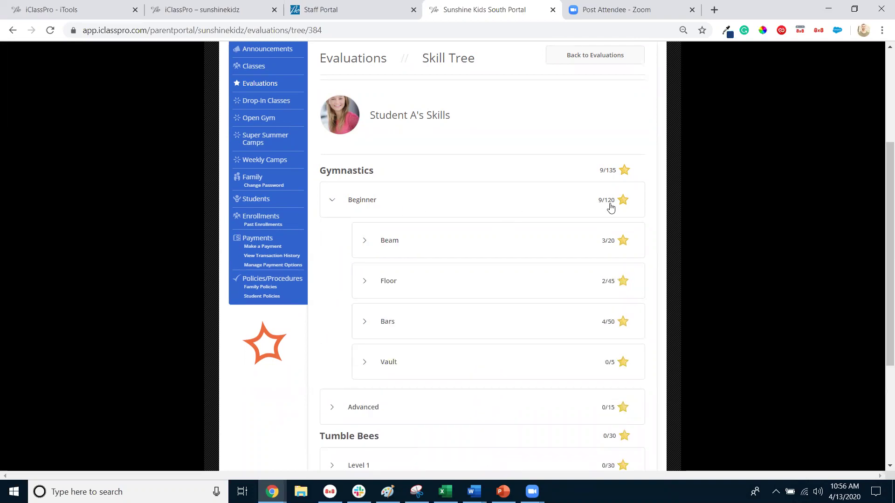
{"action": "left_click", "coordinate": [541, 247]}
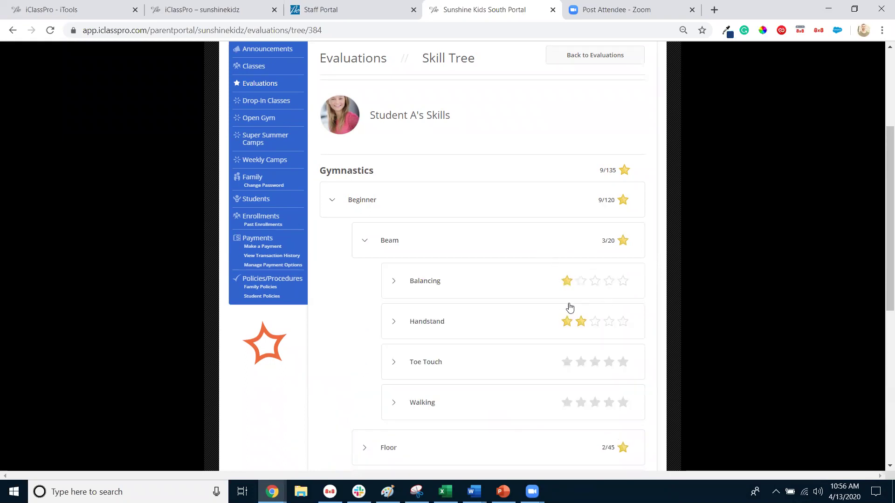